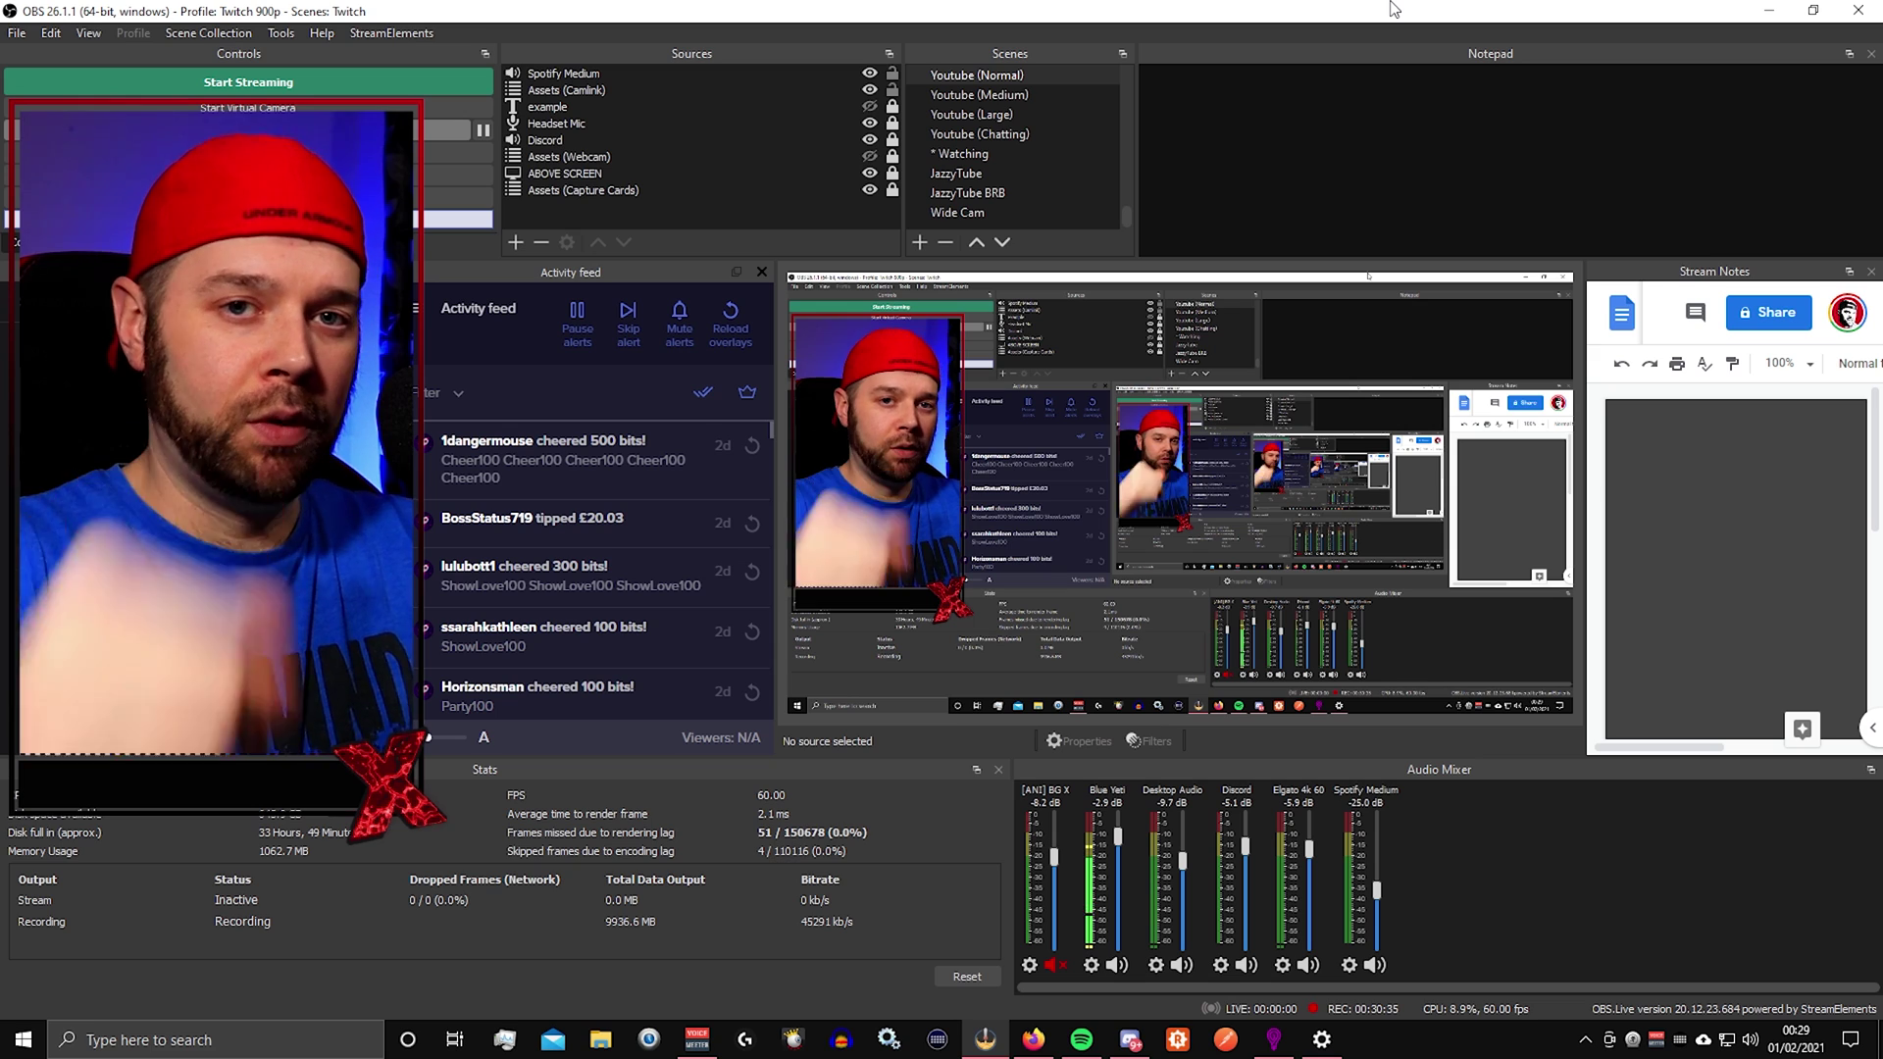
{"action": "left_click", "coordinate": [1657, 1042]}
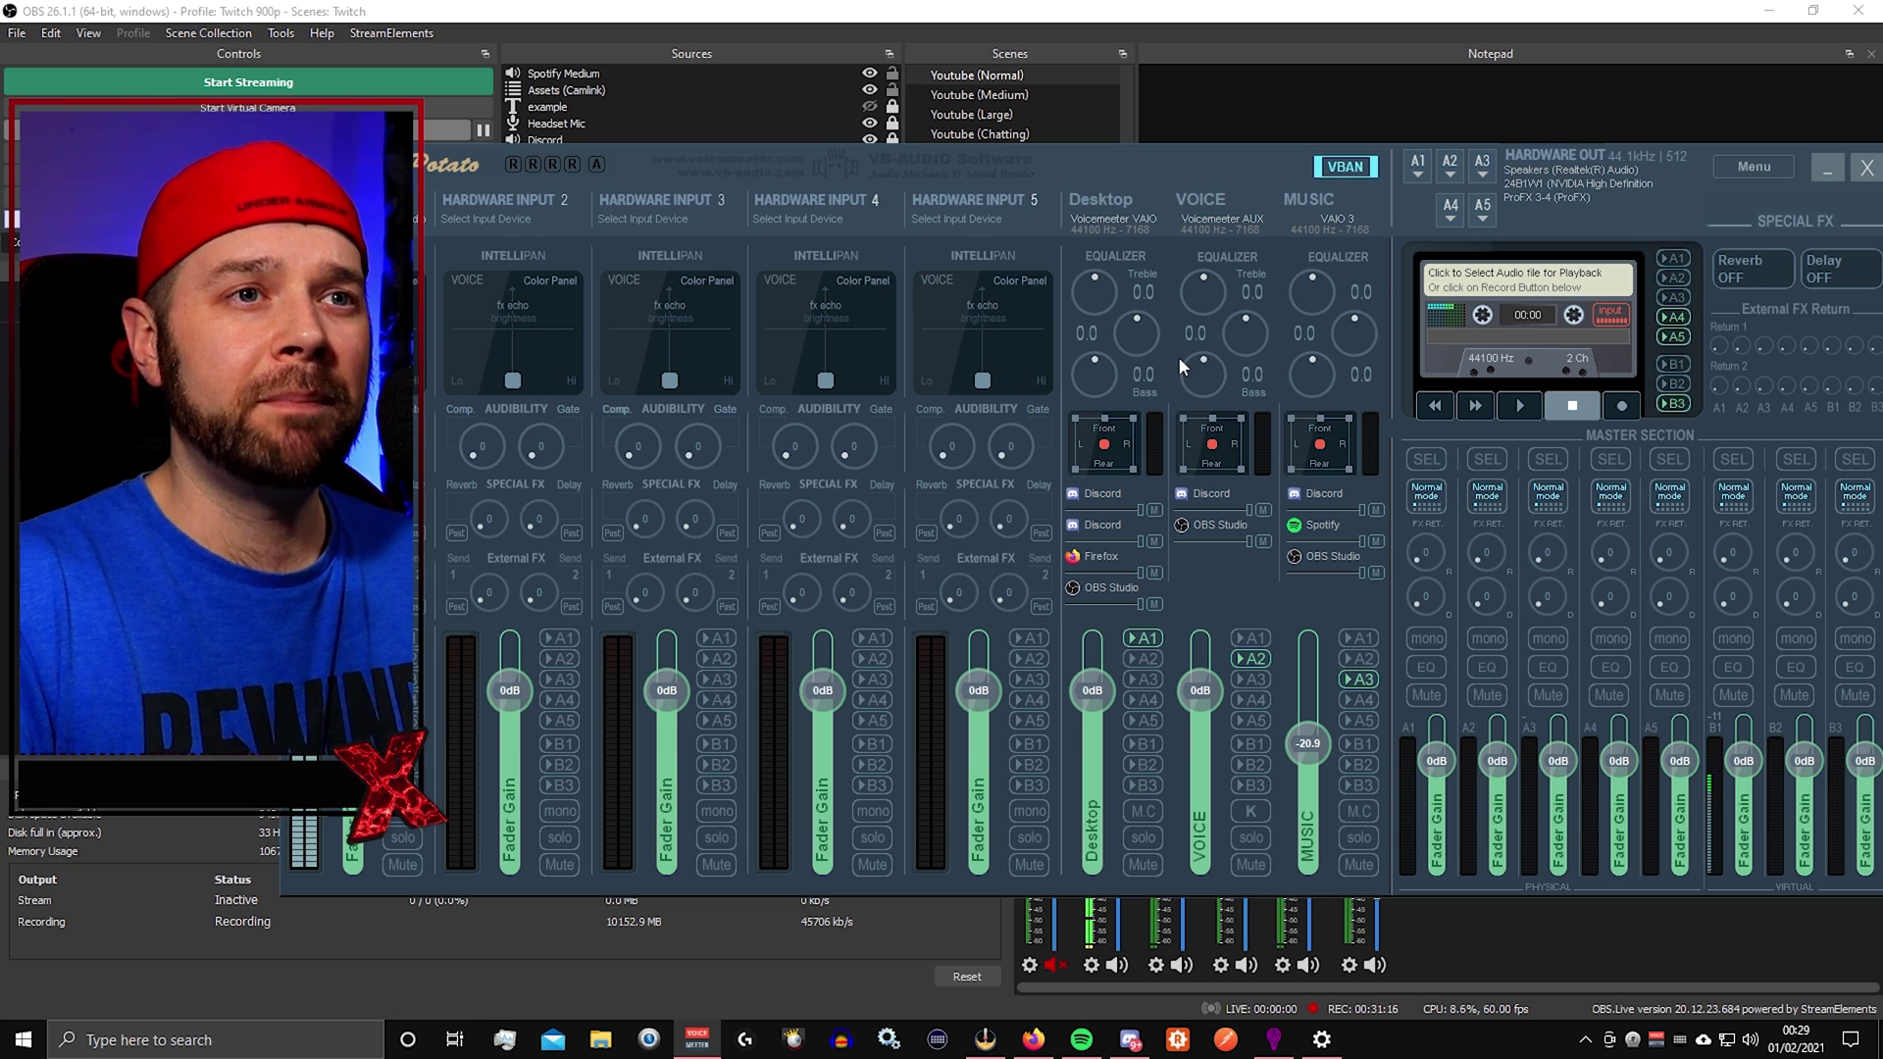
- Search Windows for 'sound' and open the Sound mixer options showing per-app output devices
{"action": "left_click", "coordinate": [246, 1042]}
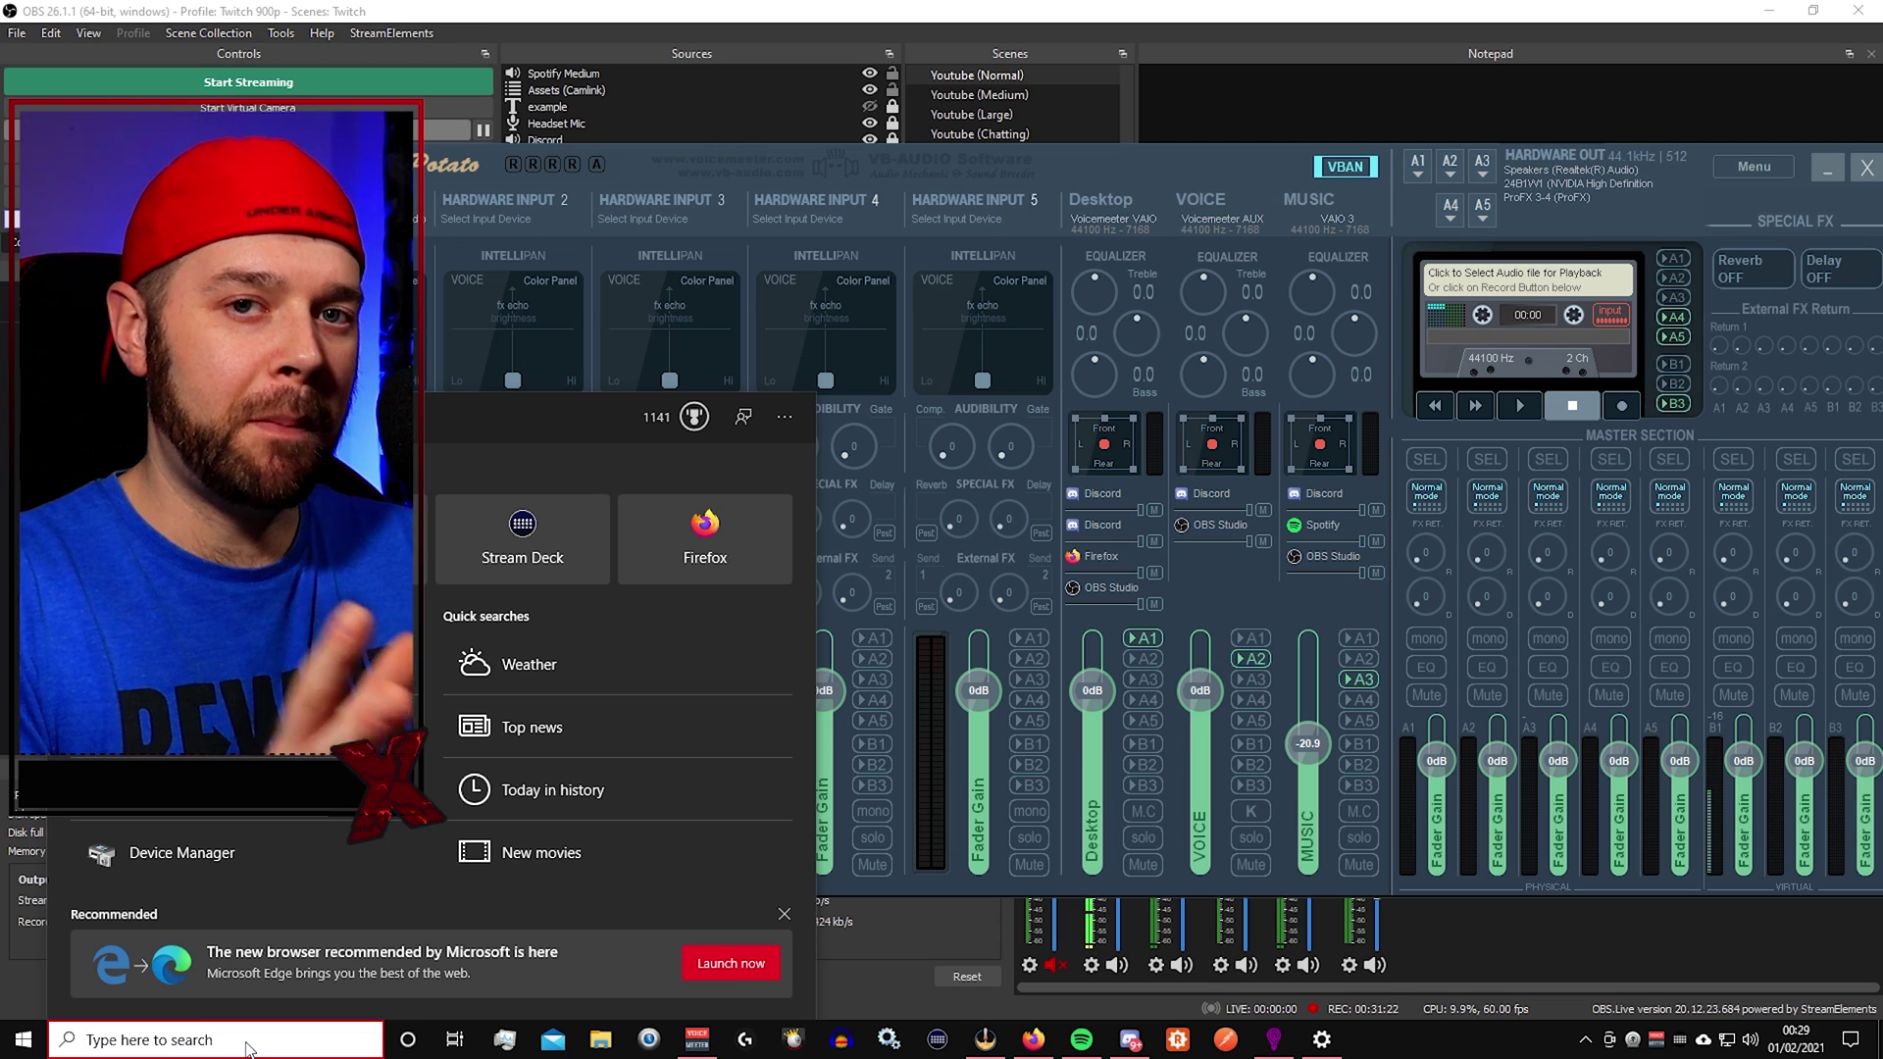
{"action": "type", "text": "sound"}
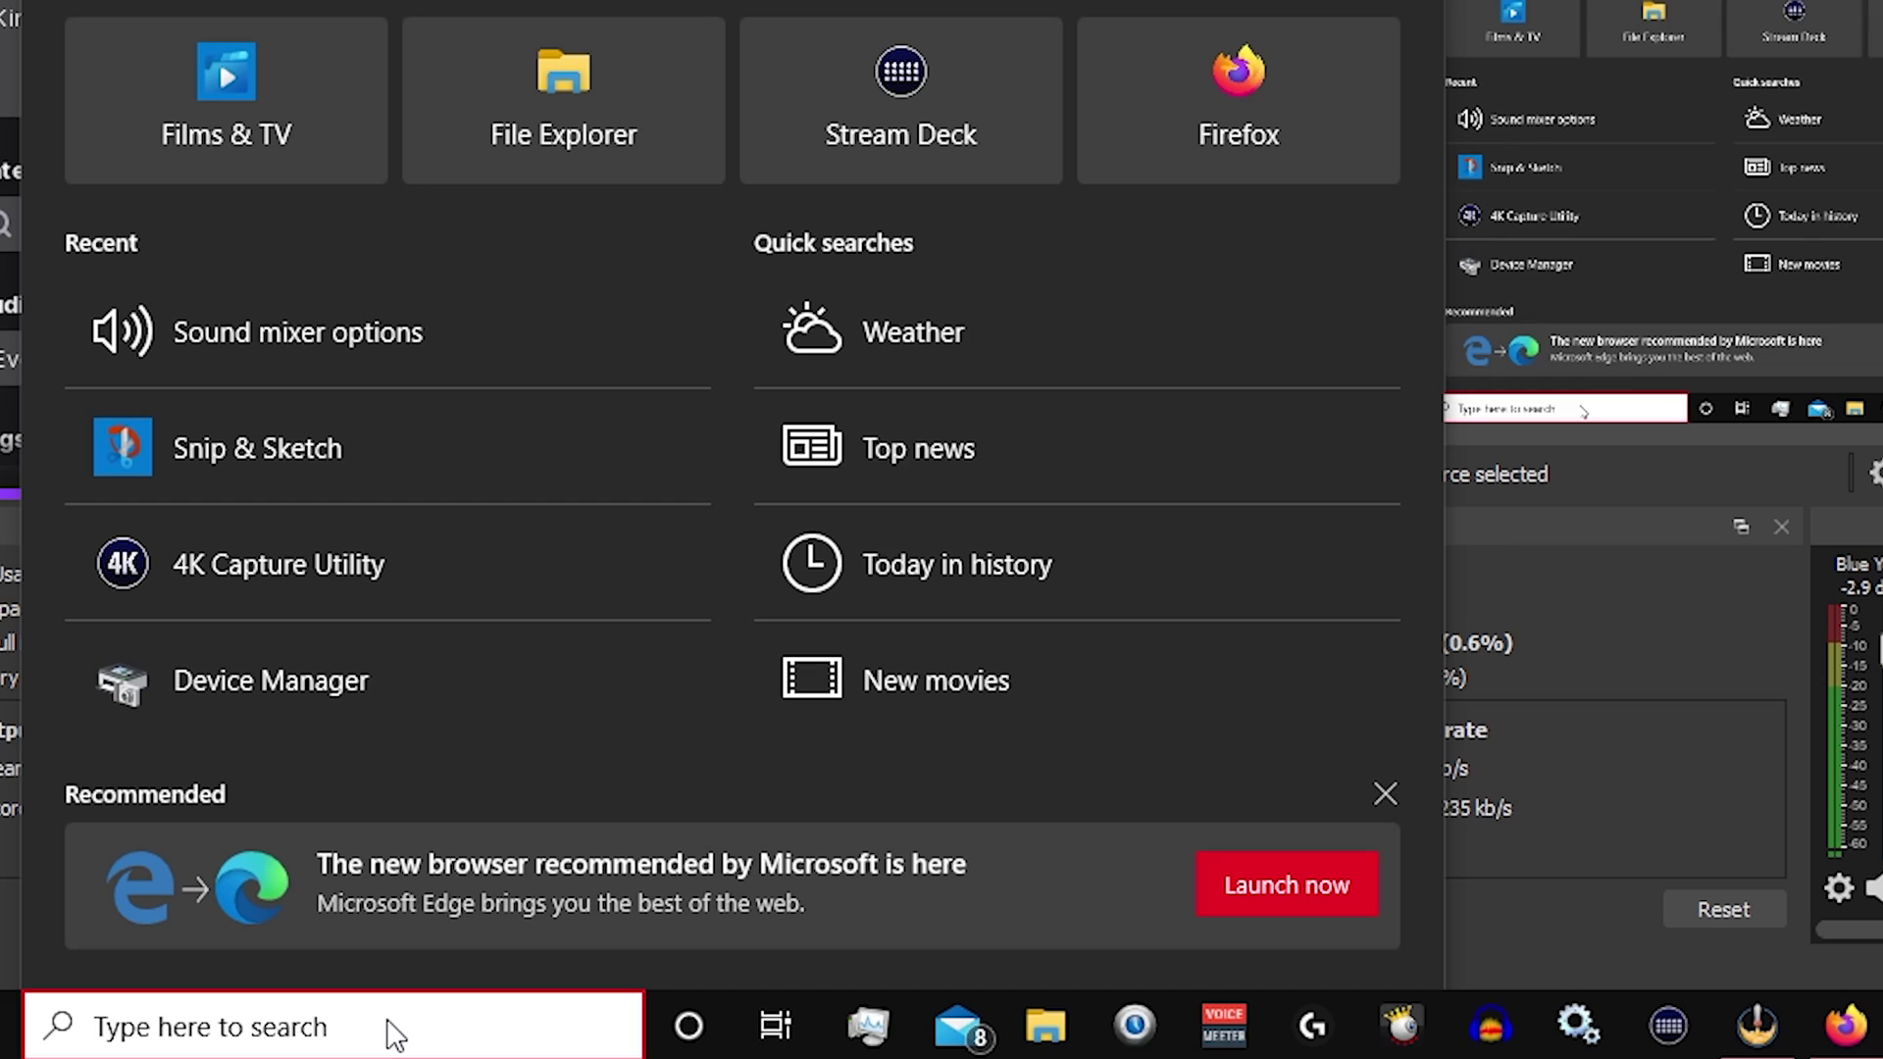
{"action": "type", "text": "sound"}
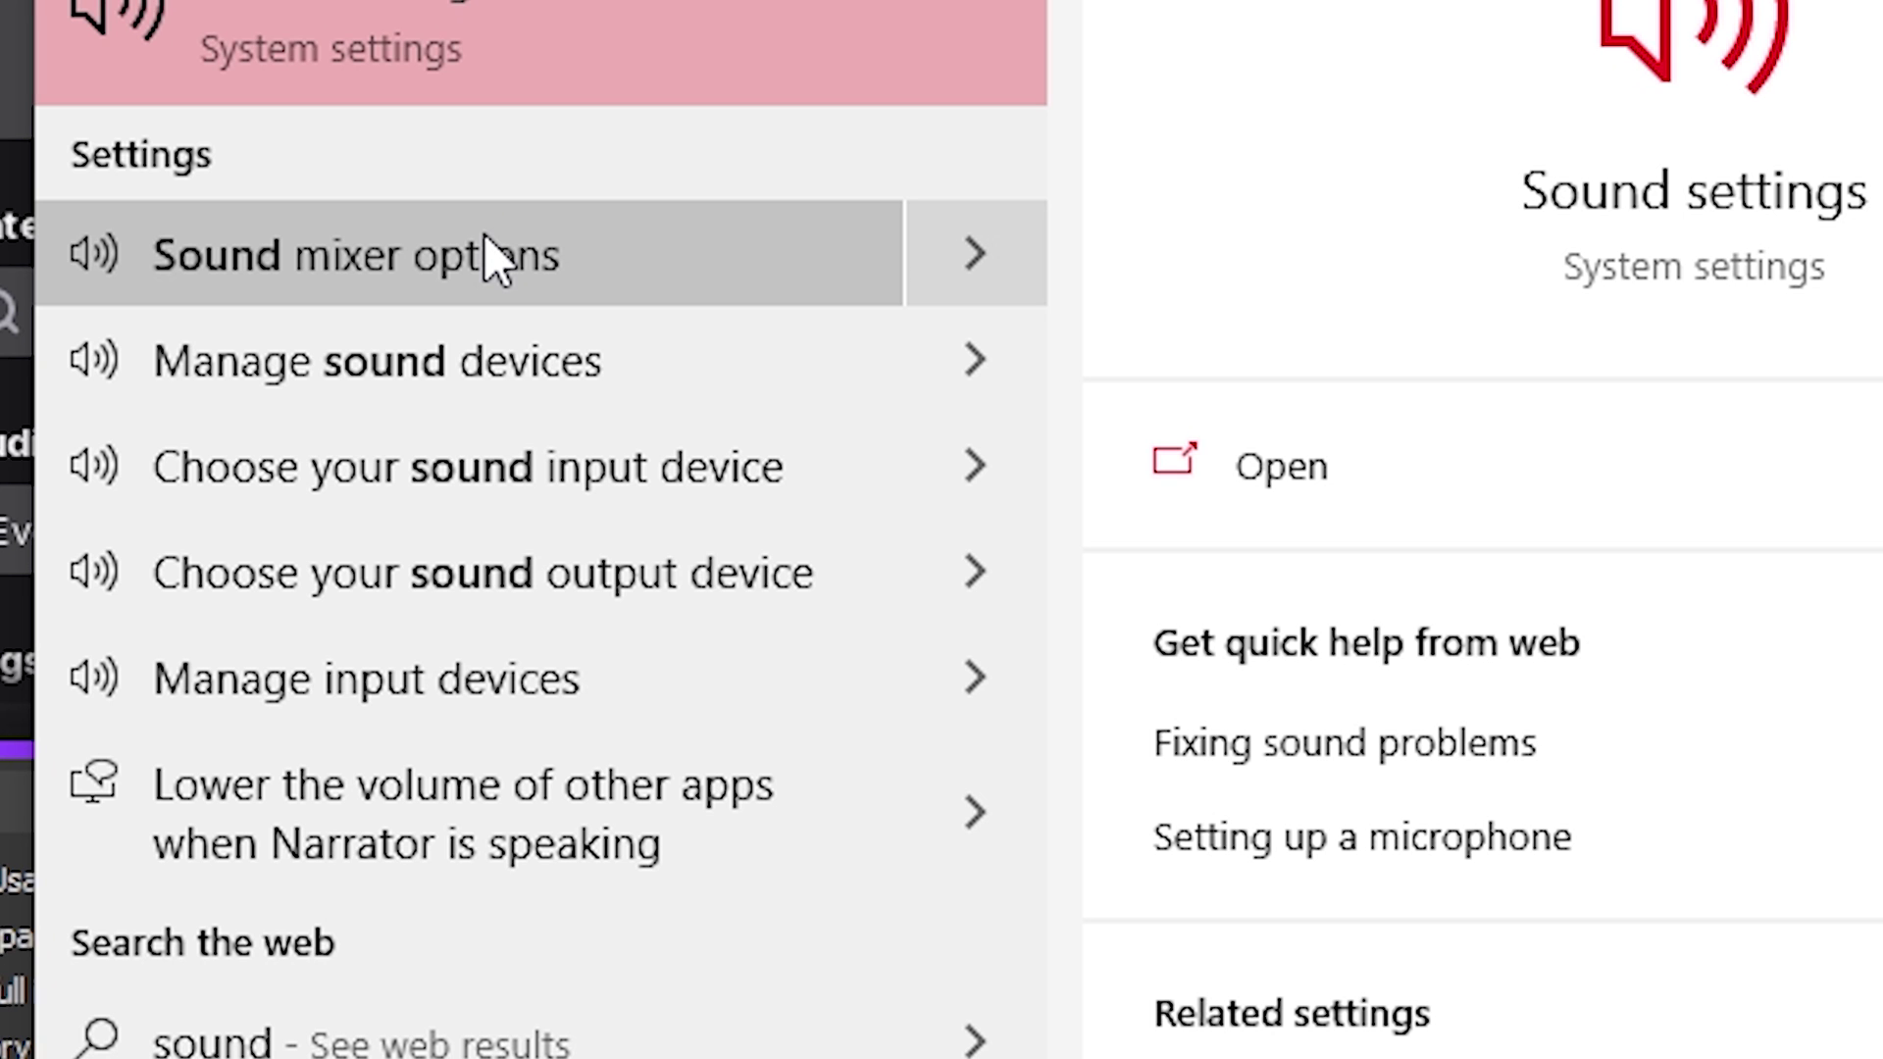
{"action": "left_click", "coordinate": [484, 235]}
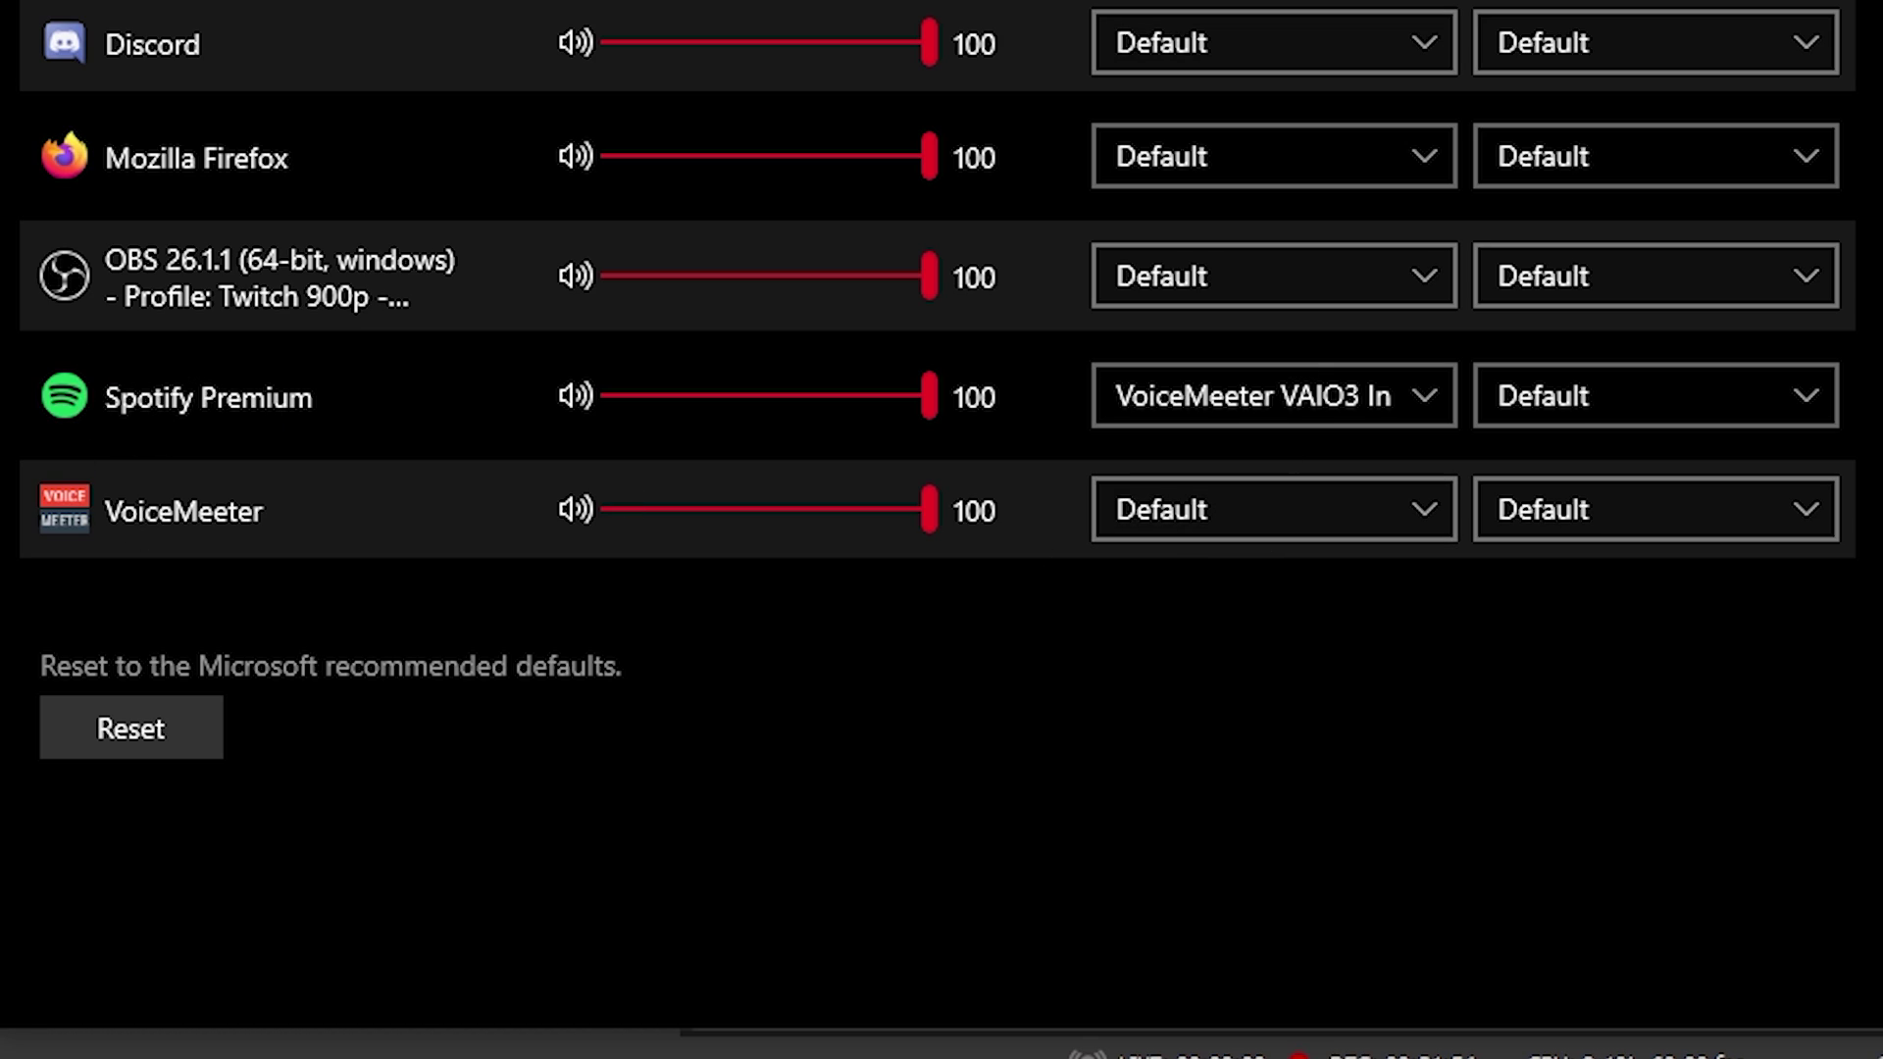
- Keep Spotify Premium's output on VoiceMeeter VAIO3 Input and move the Settings window aside
{"action": "left_click", "coordinate": [1293, 398]}
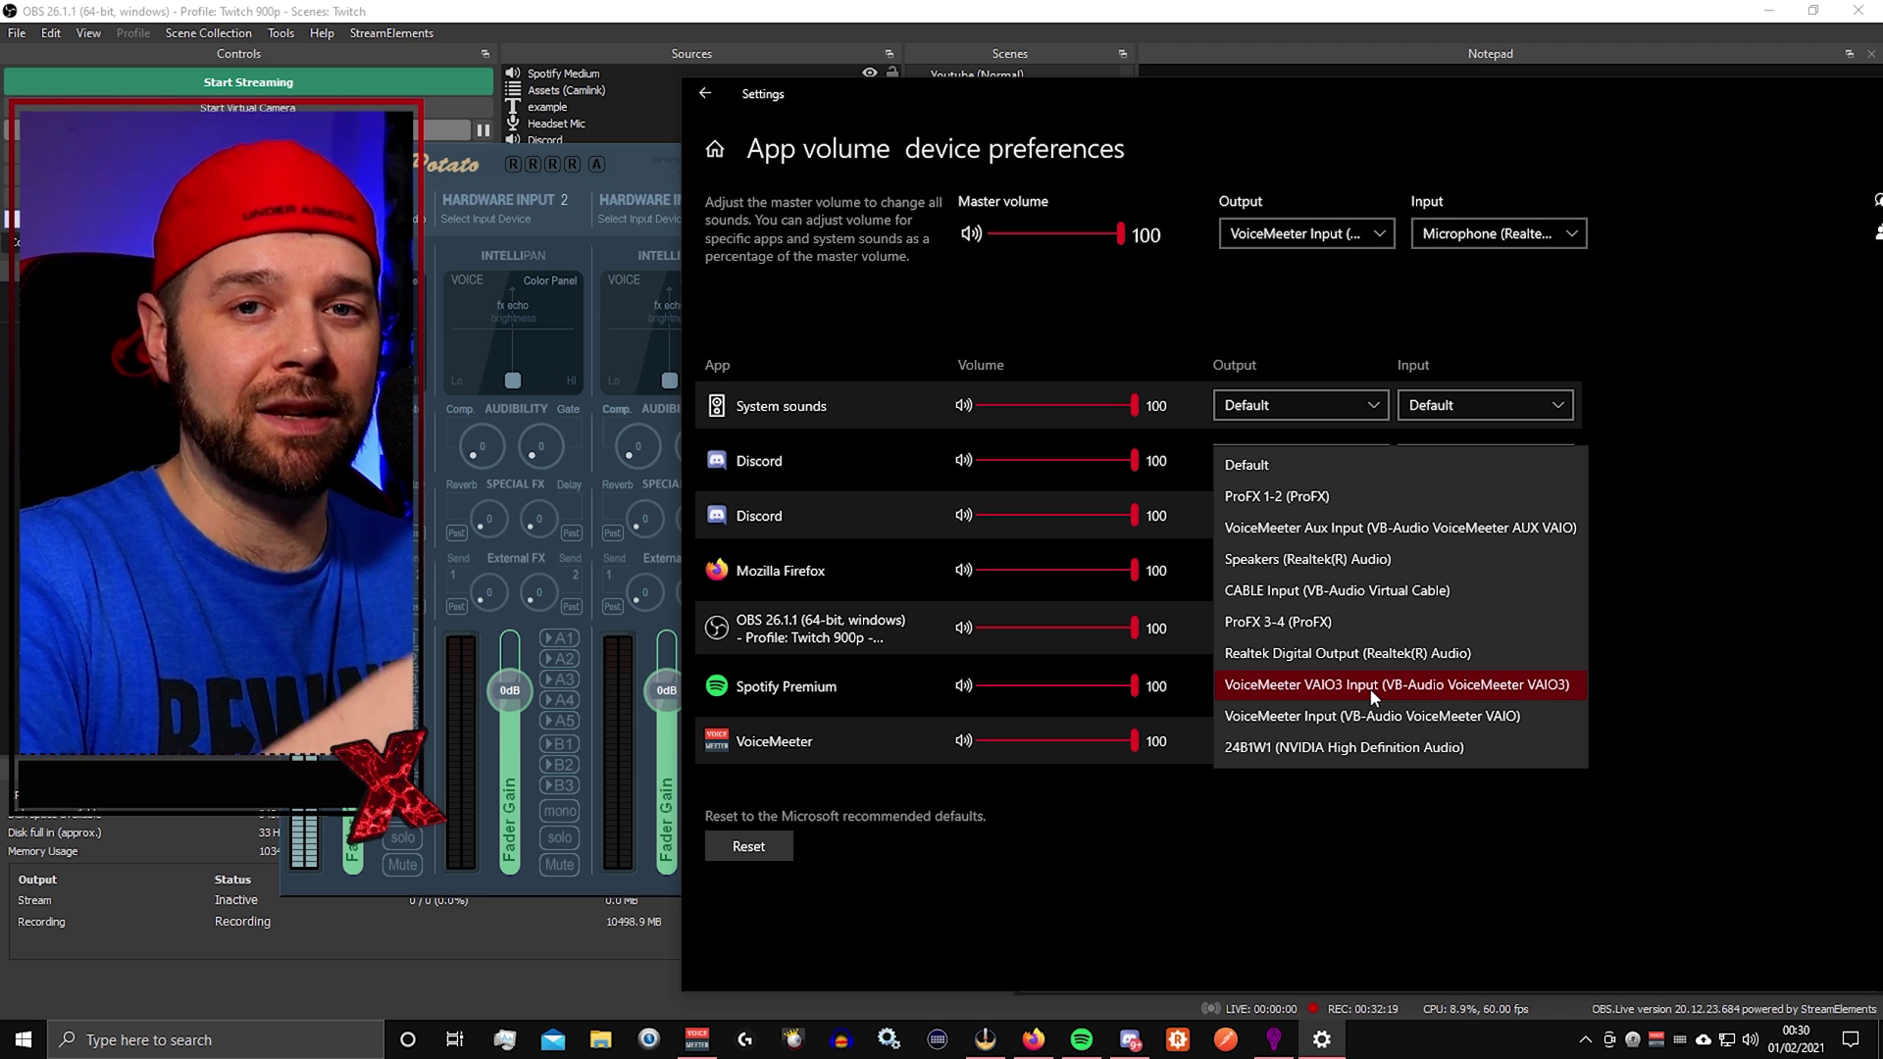
{"action": "left_click", "coordinate": [1324, 690]}
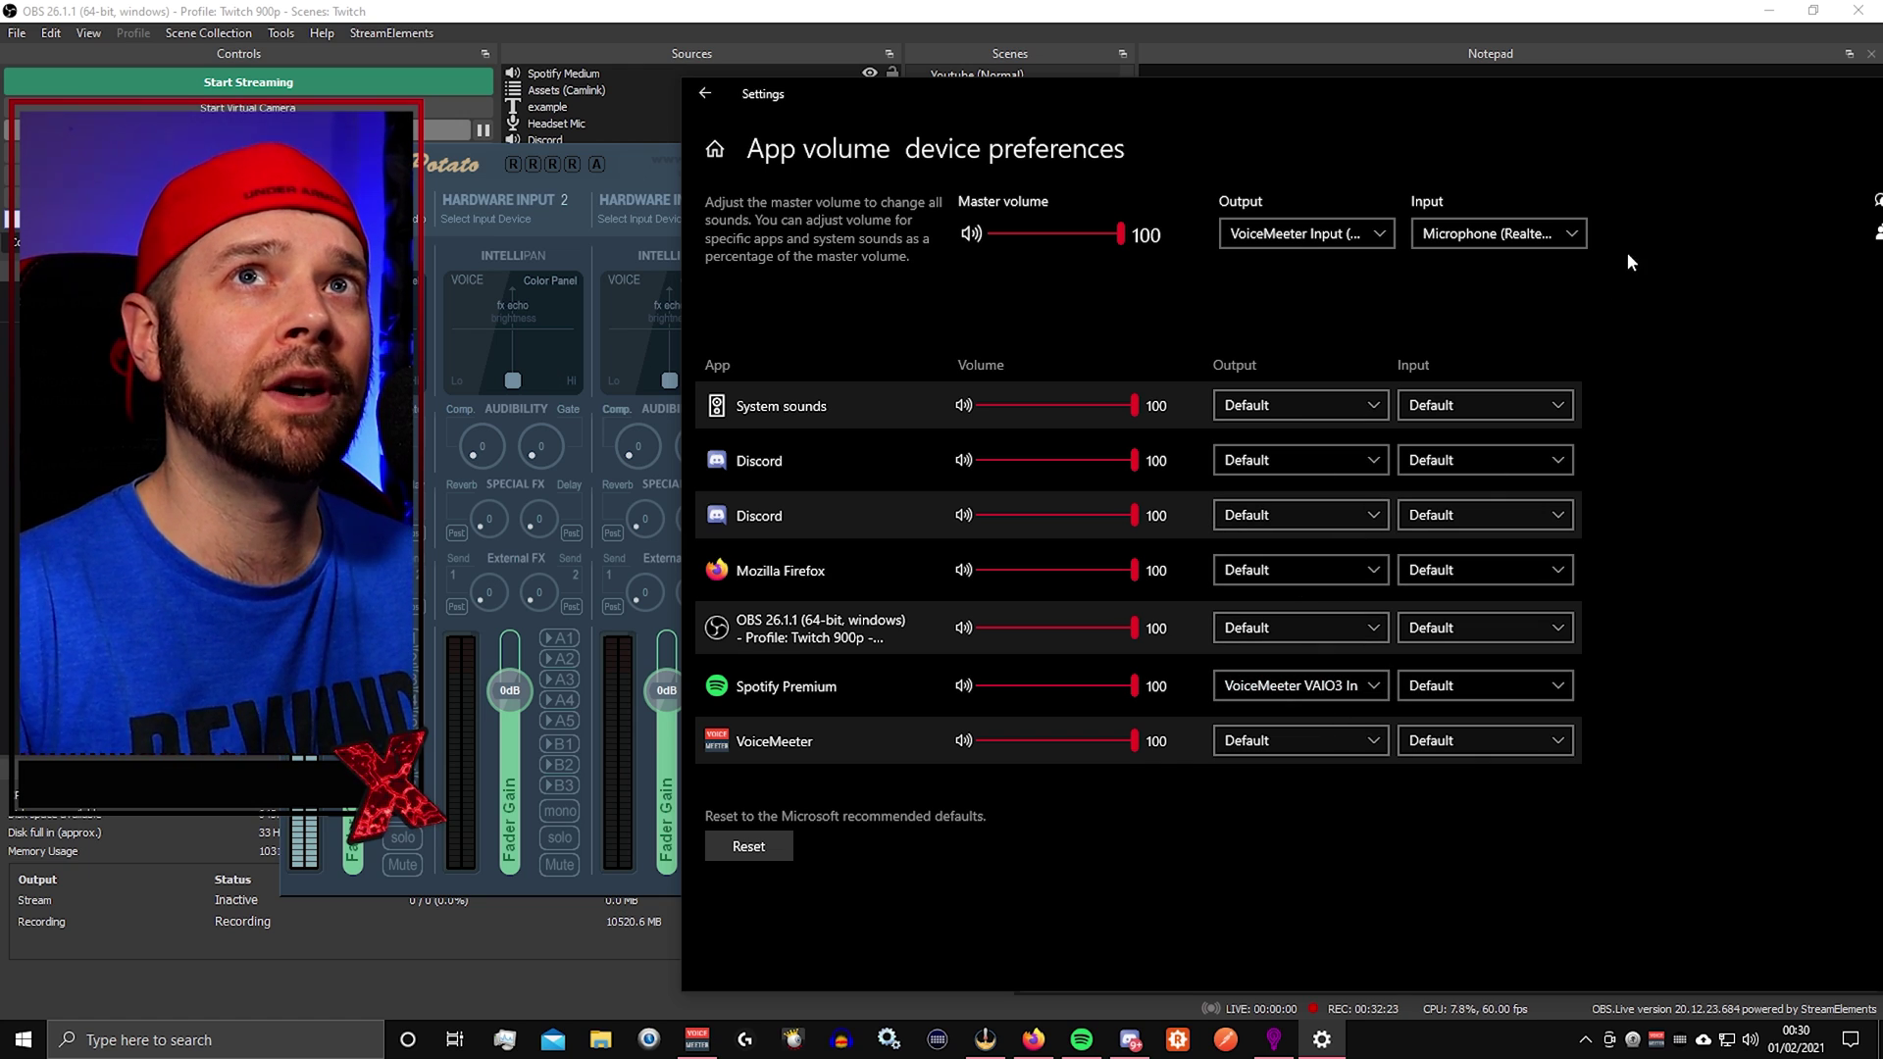
{"action": "left_click_drag", "start_coordinate": [1791, 90], "coordinate": [1644, 89]}
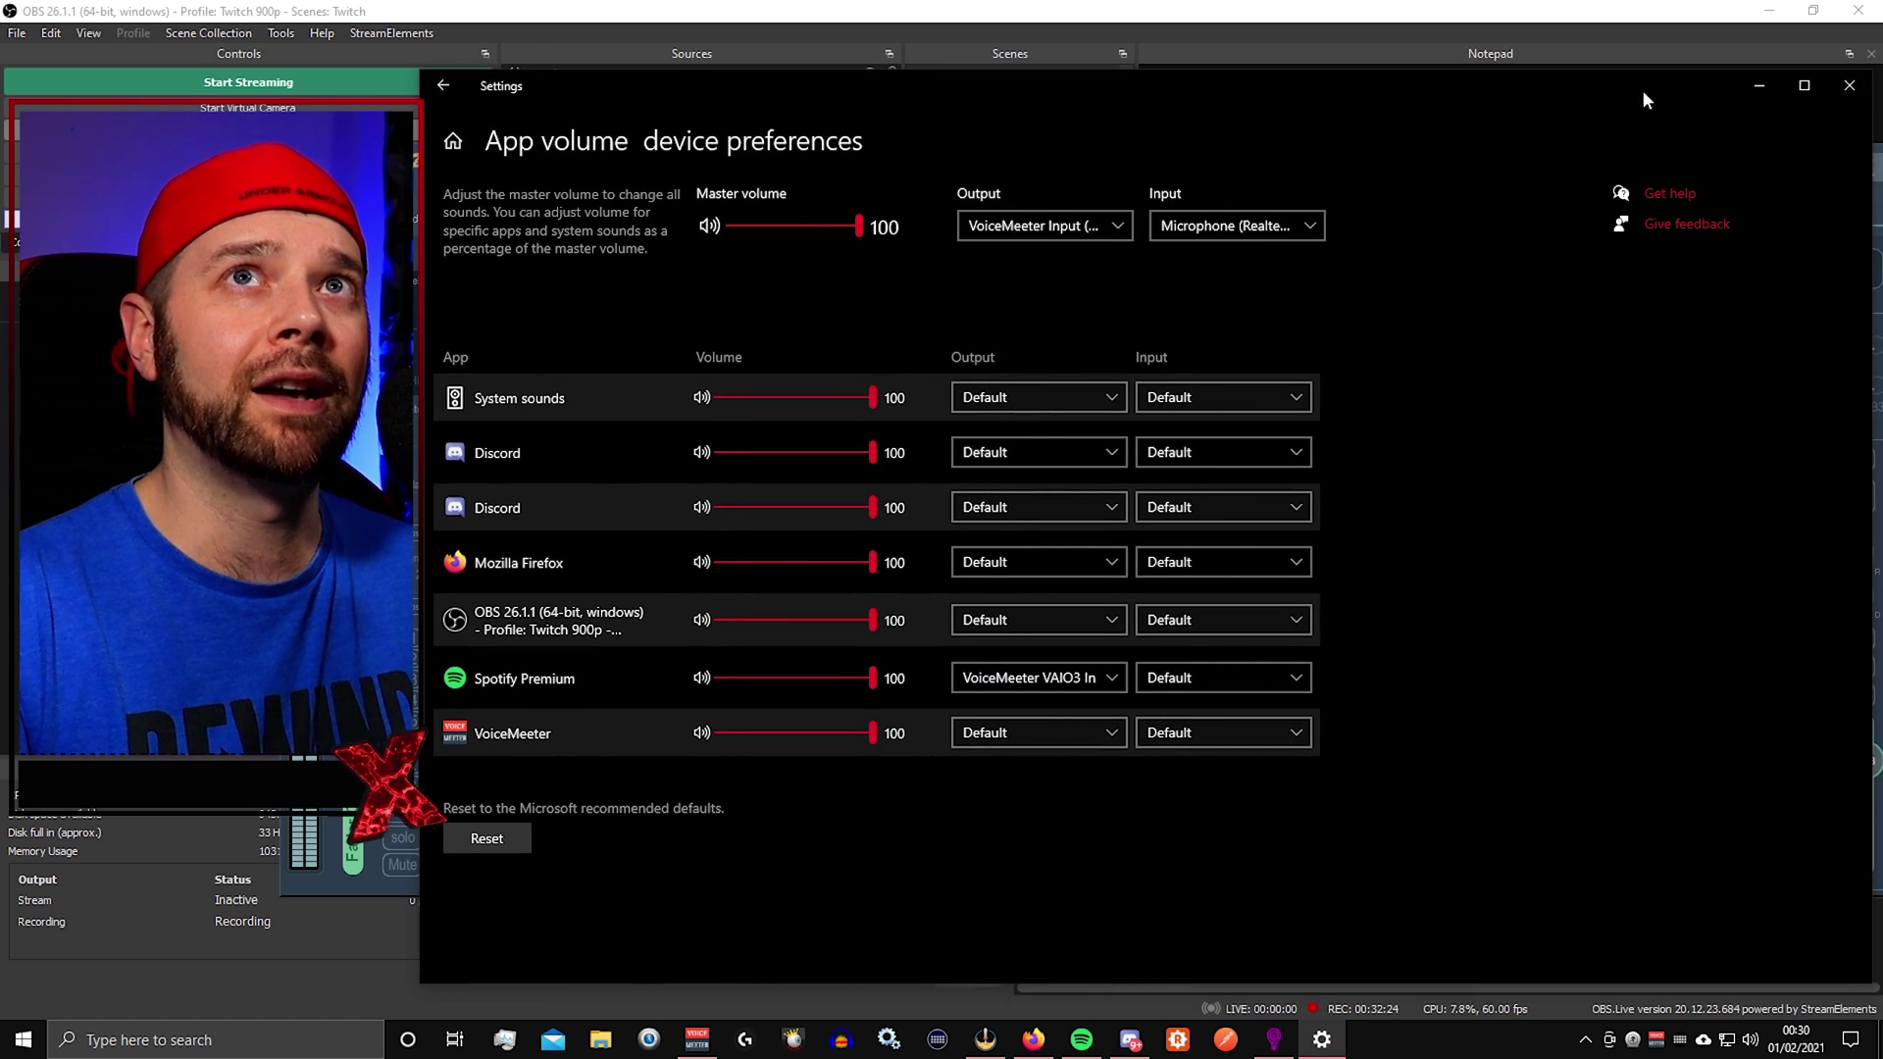
- Close the Windows Settings window and the VoiceMeeter Potato mixer
{"action": "left_click", "coordinate": [1849, 85]}
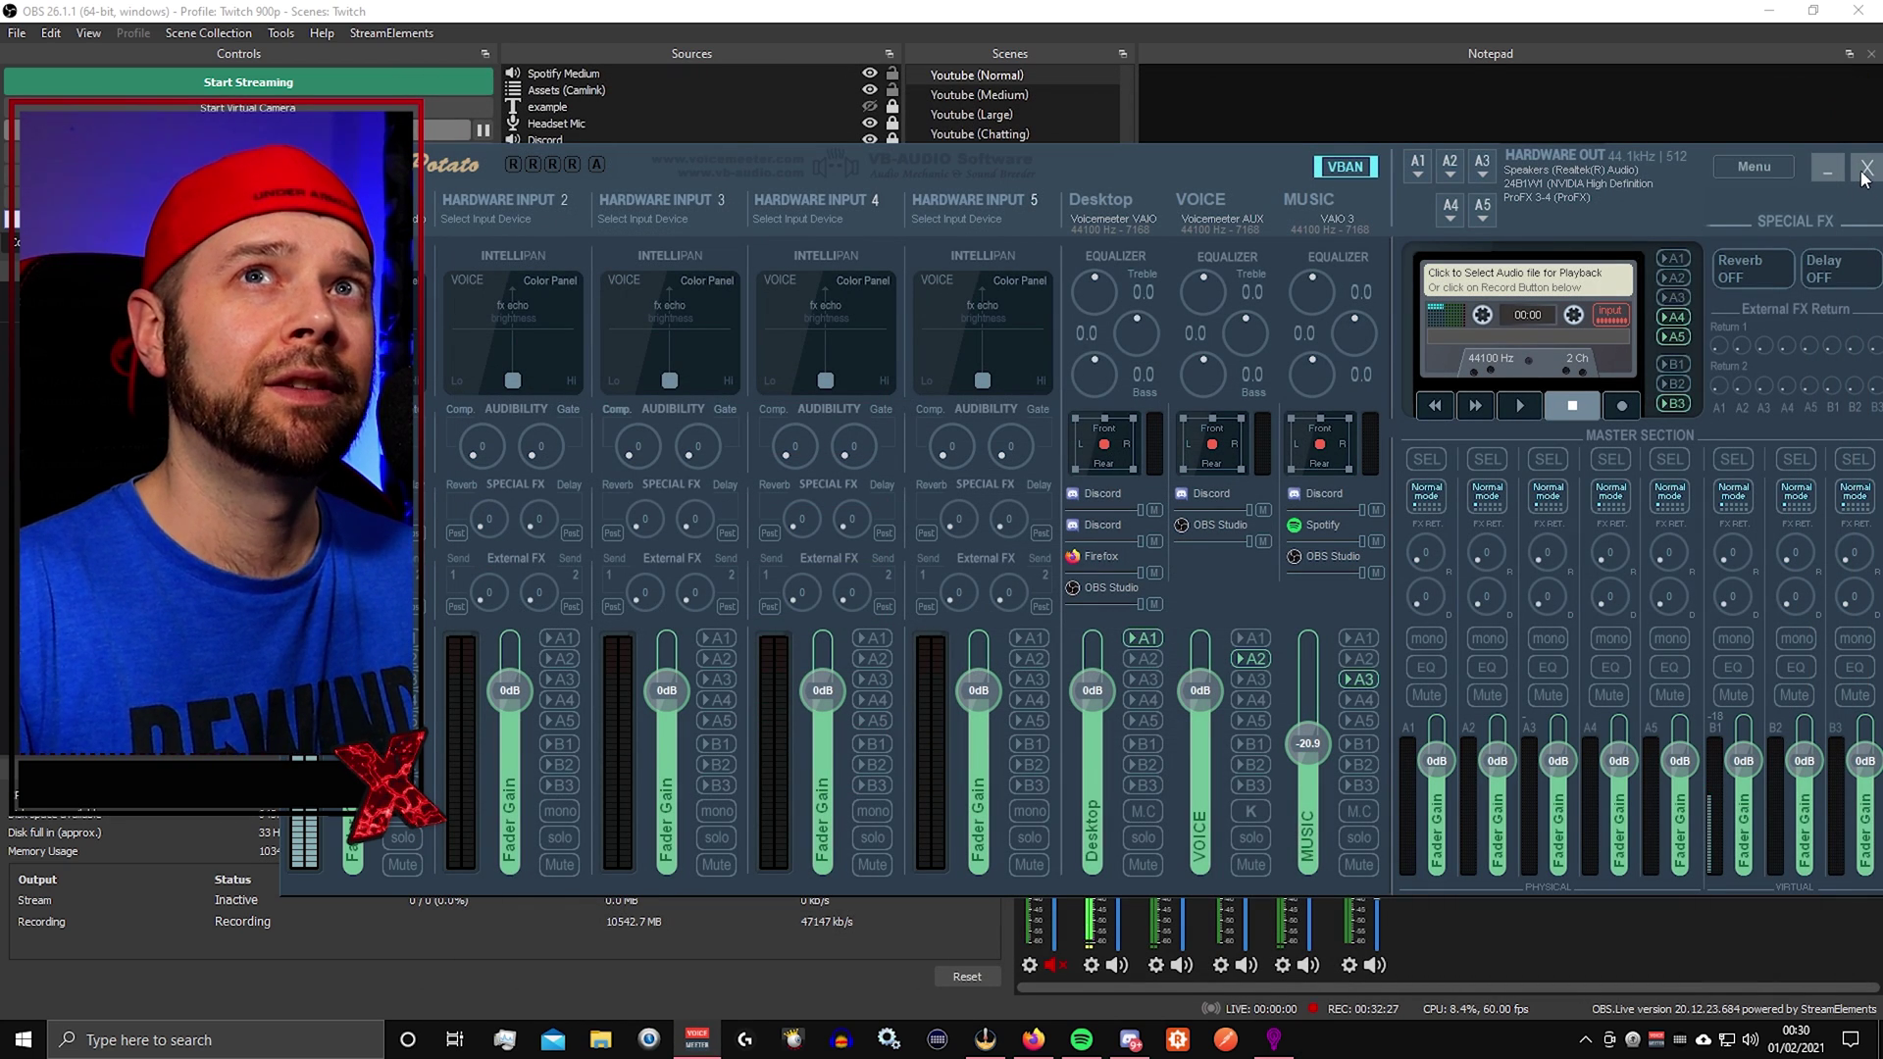
{"action": "left_click", "coordinate": [1864, 170]}
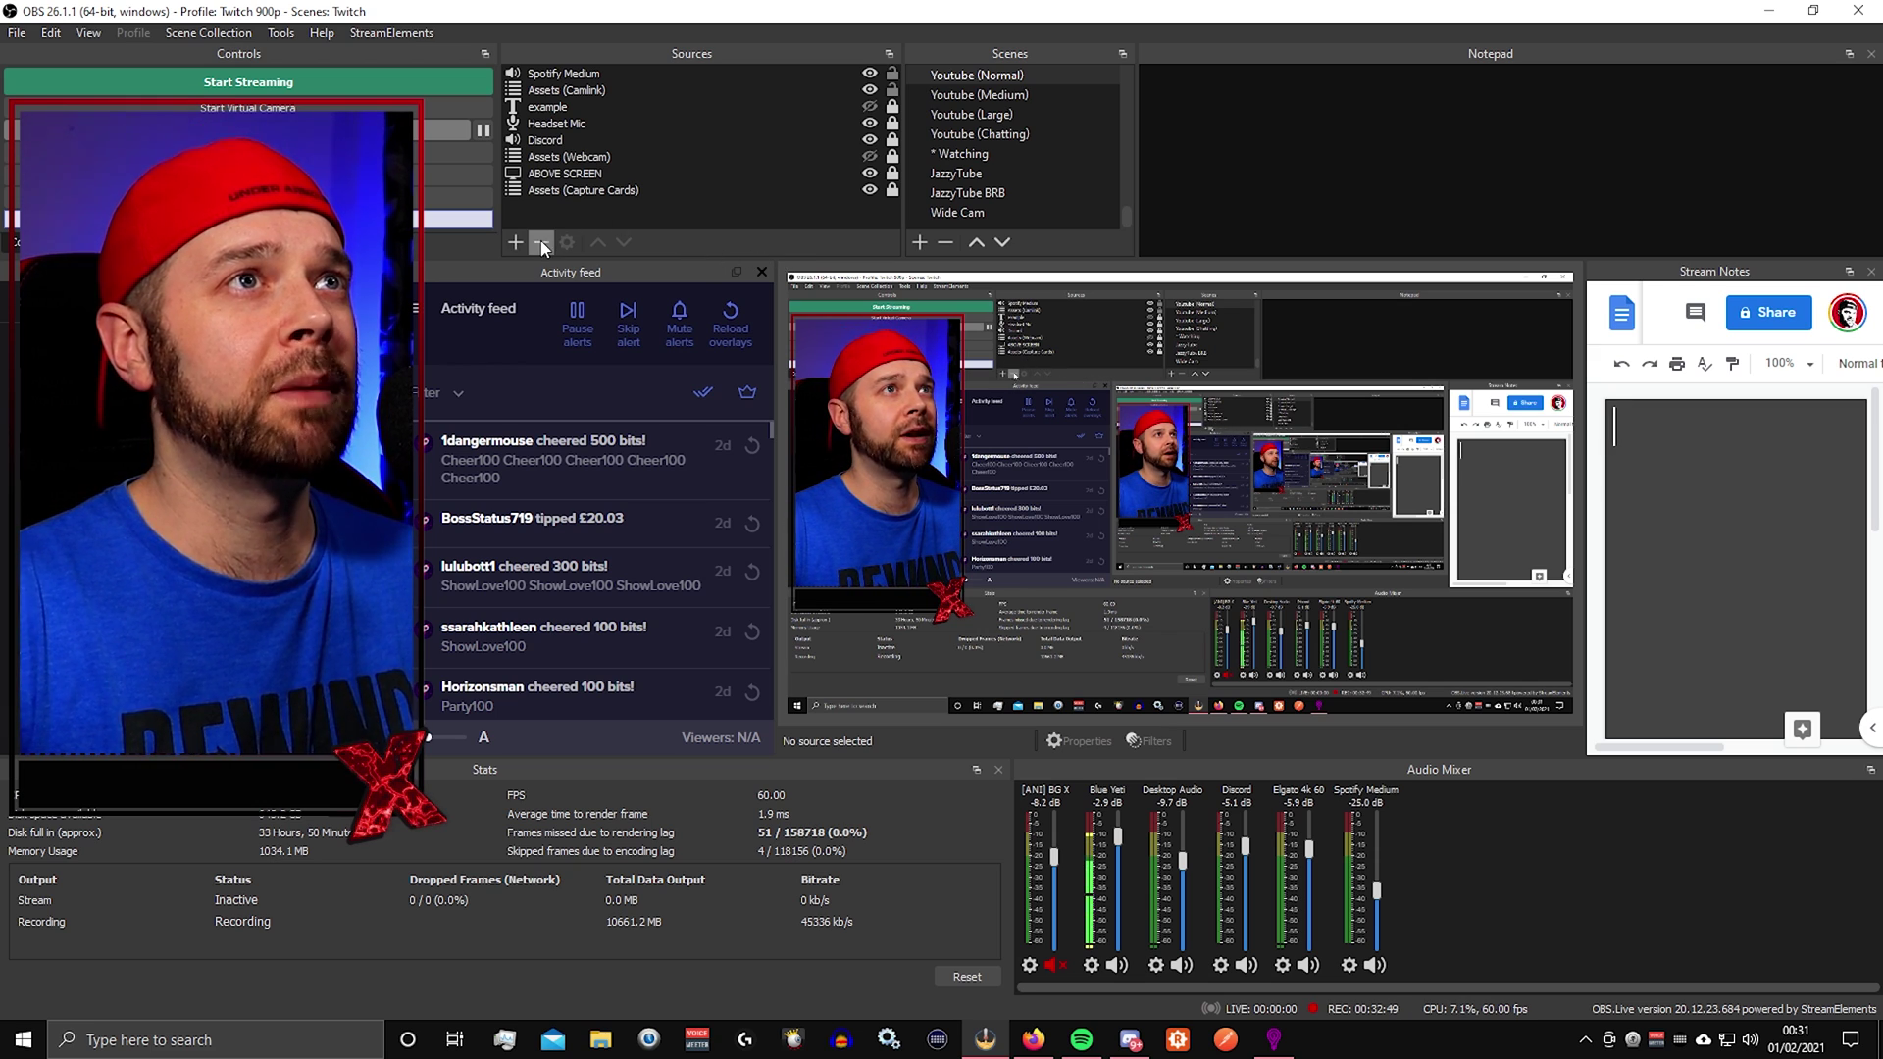
{"action": "left_click", "coordinate": [516, 242]}
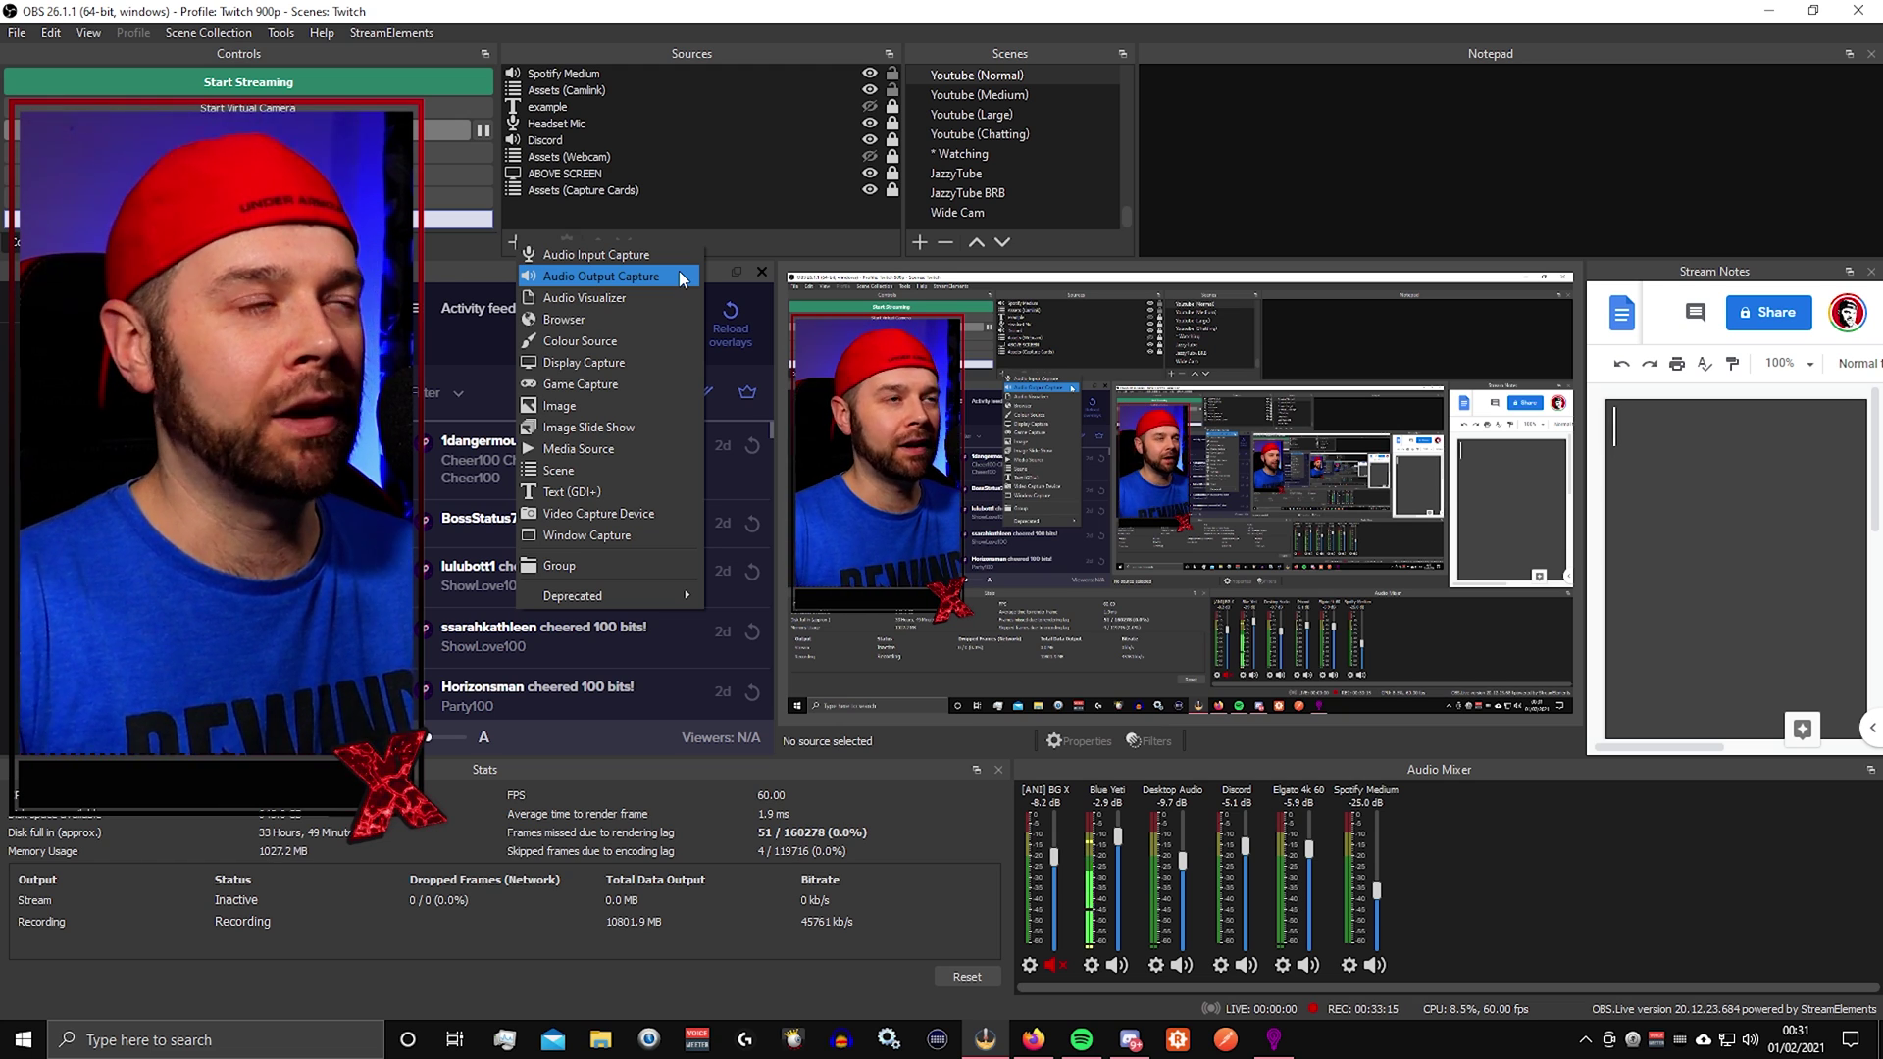
{"action": "left_click", "coordinate": [678, 276]}
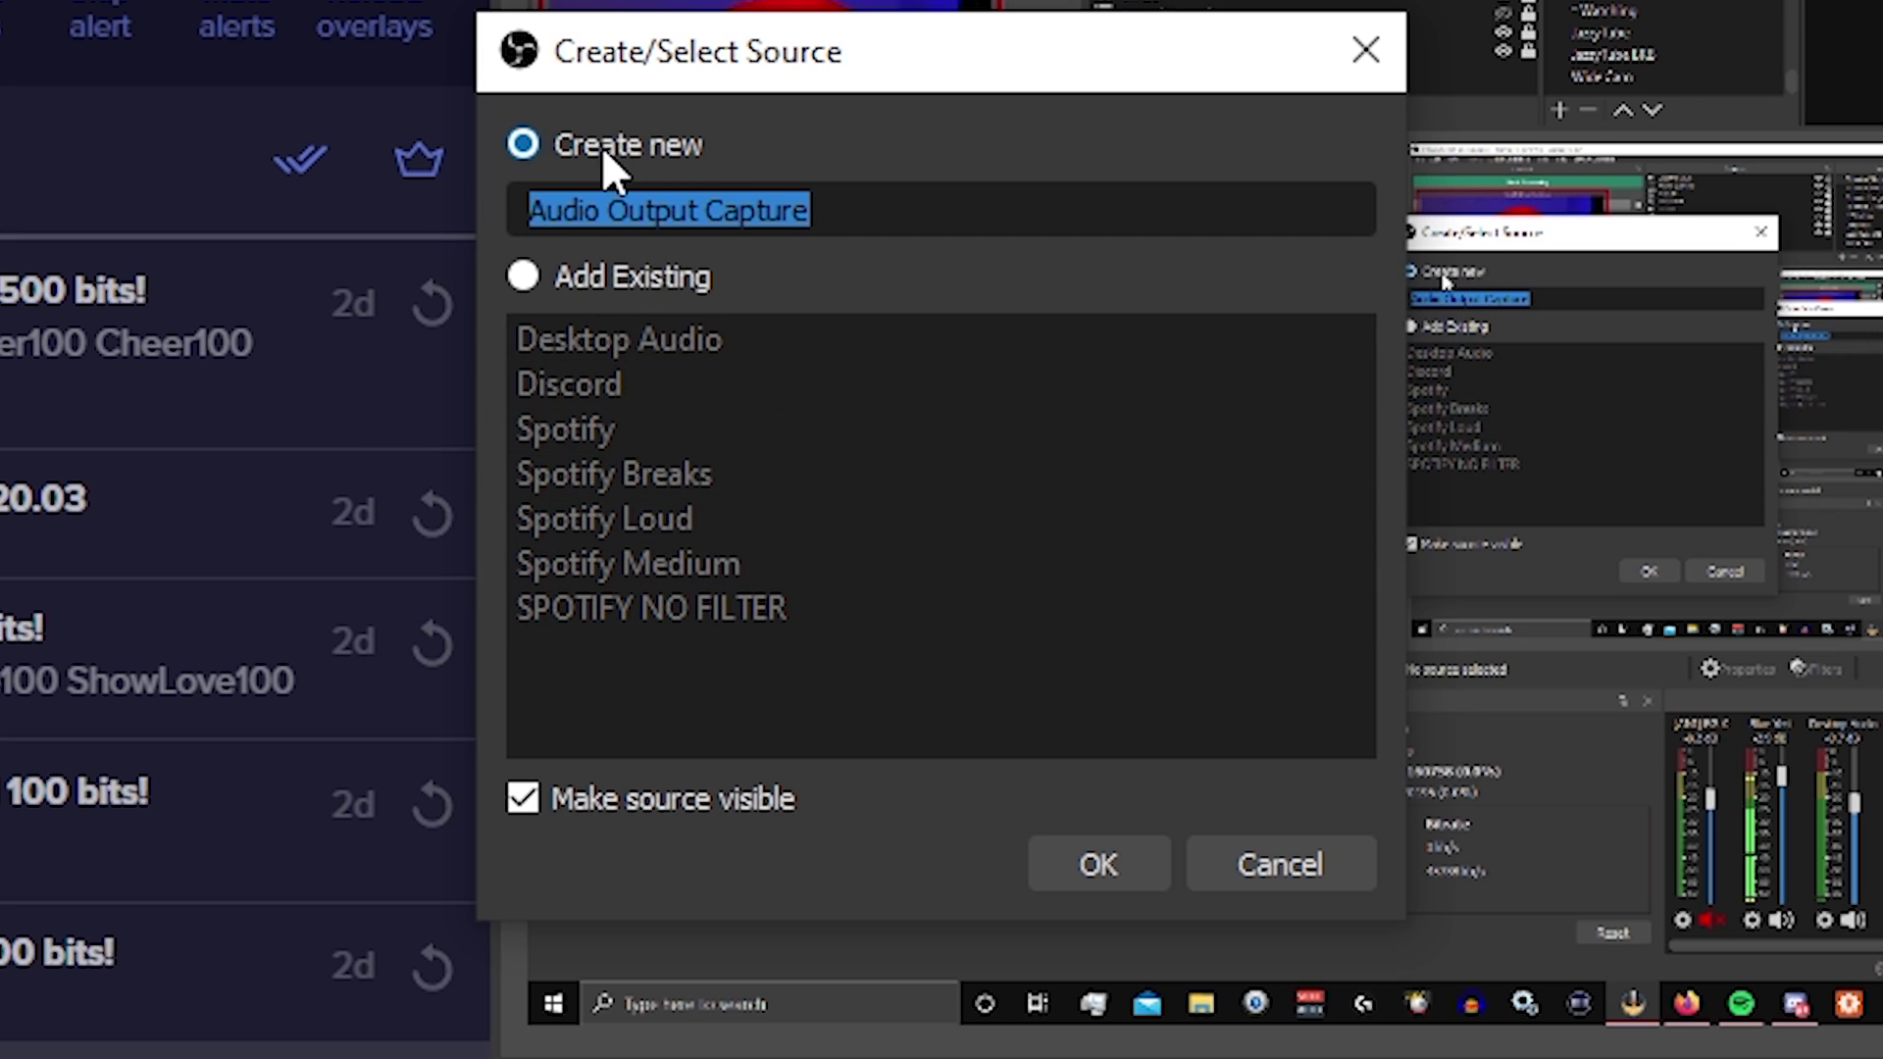
- Cancel the new source and set Spotify Medium's capture device to VoiceMeeter VAIO3 Input
{"action": "left_click", "coordinate": [1328, 852]}
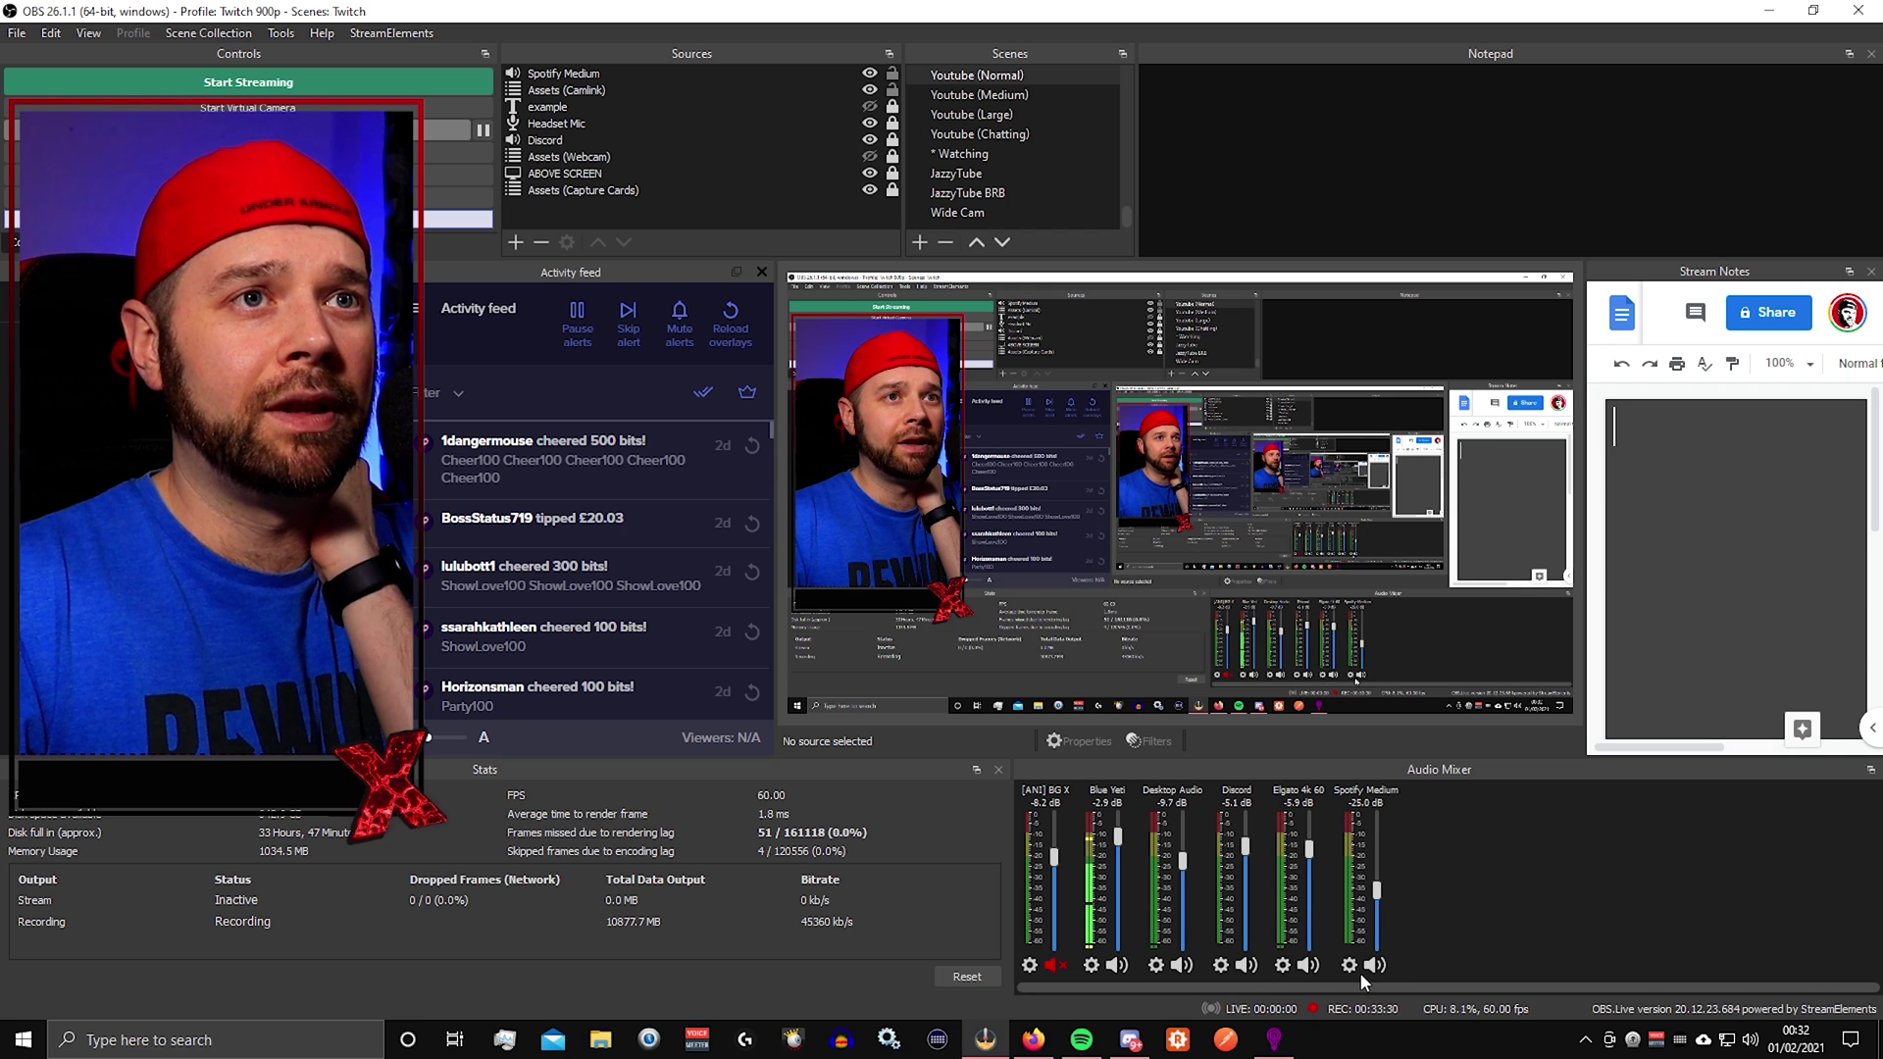
{"action": "left_click", "coordinate": [1350, 965]}
{"action": "left_click", "coordinate": [1390, 921]}
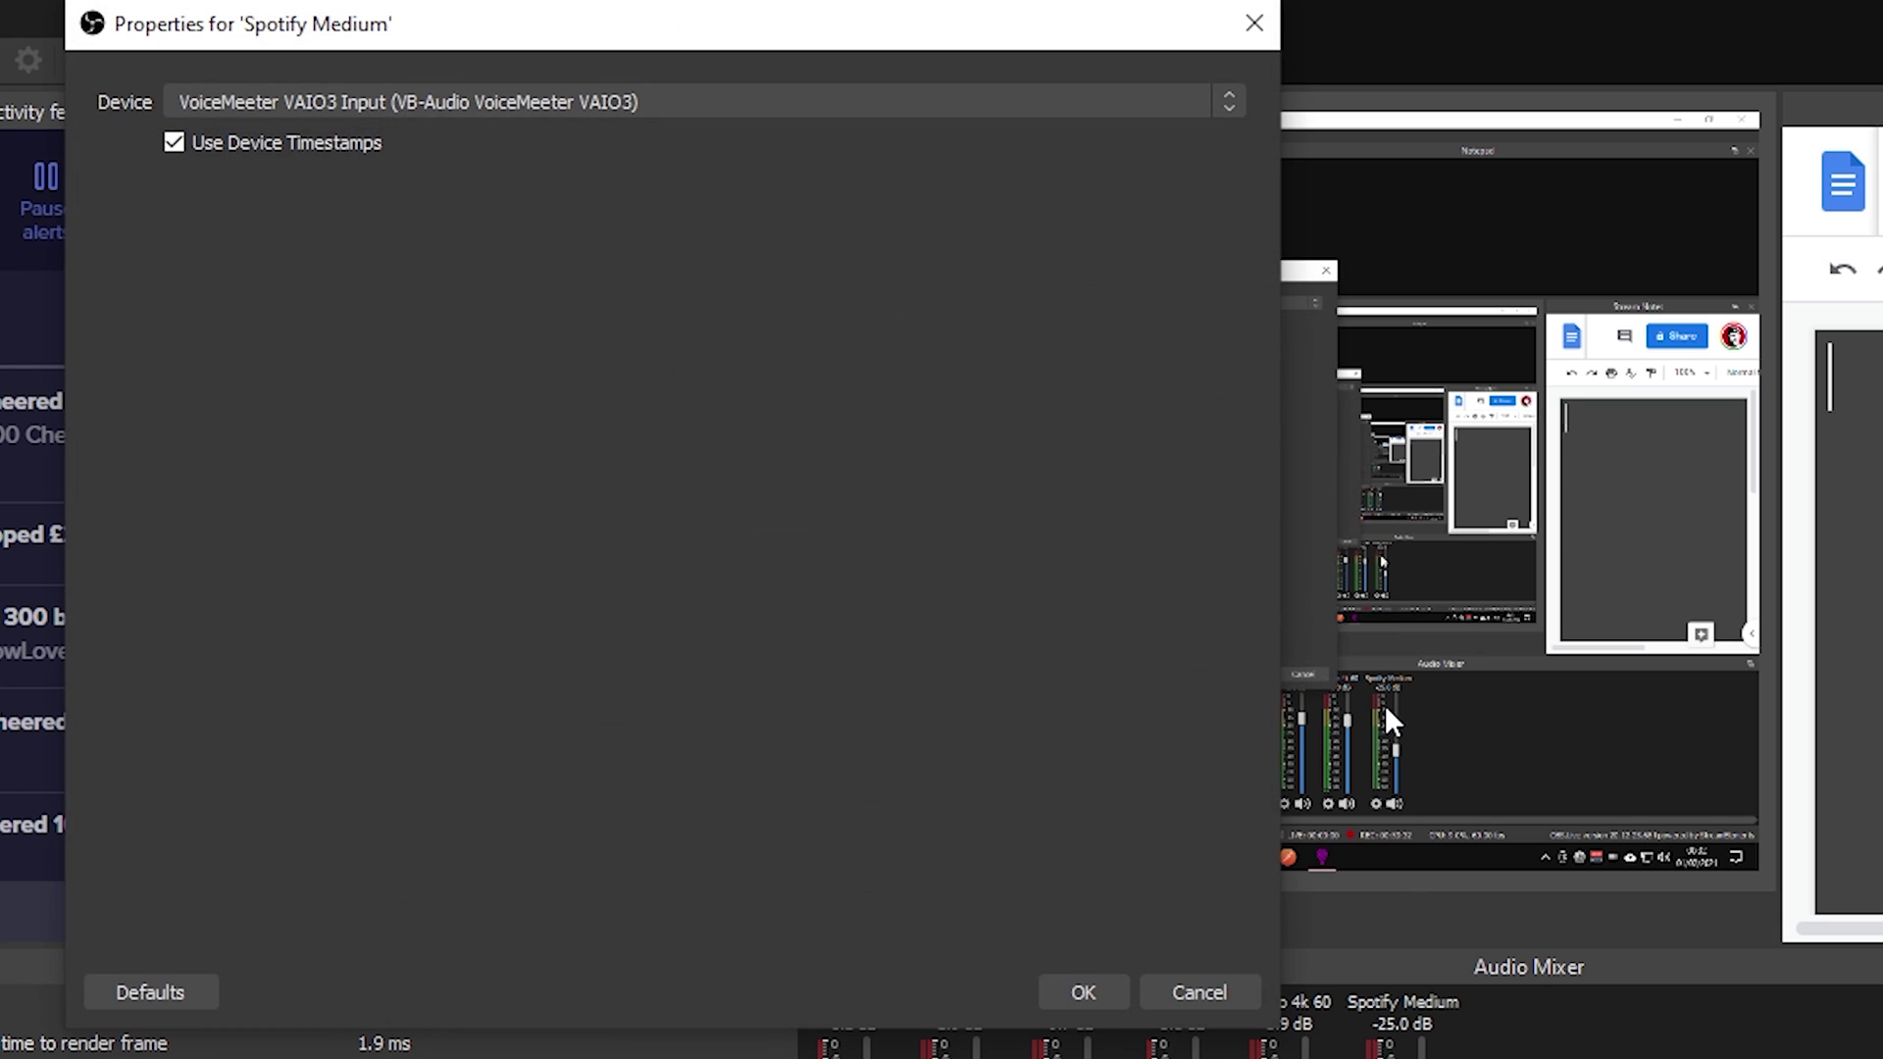
{"action": "left_click_drag", "start_coordinate": [678, 41], "coordinate": [1054, 70]}
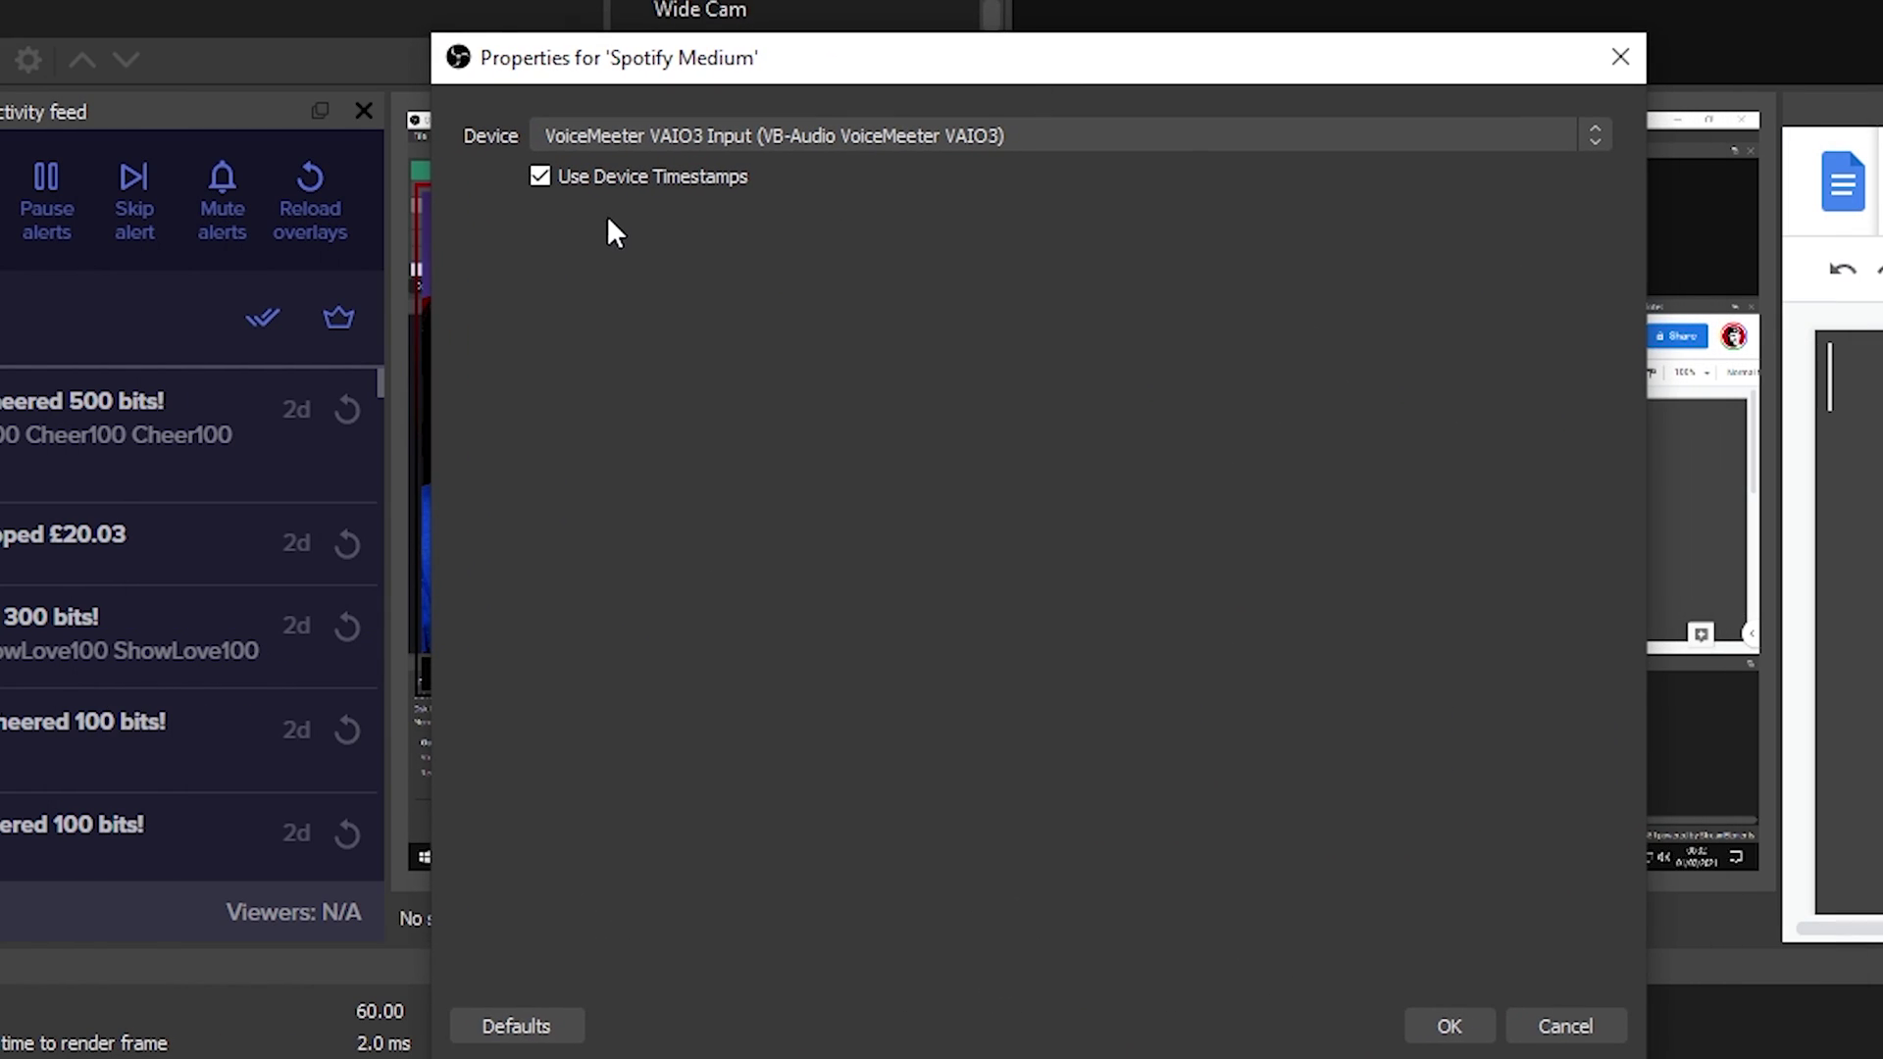
{"action": "left_click", "coordinate": [824, 147]}
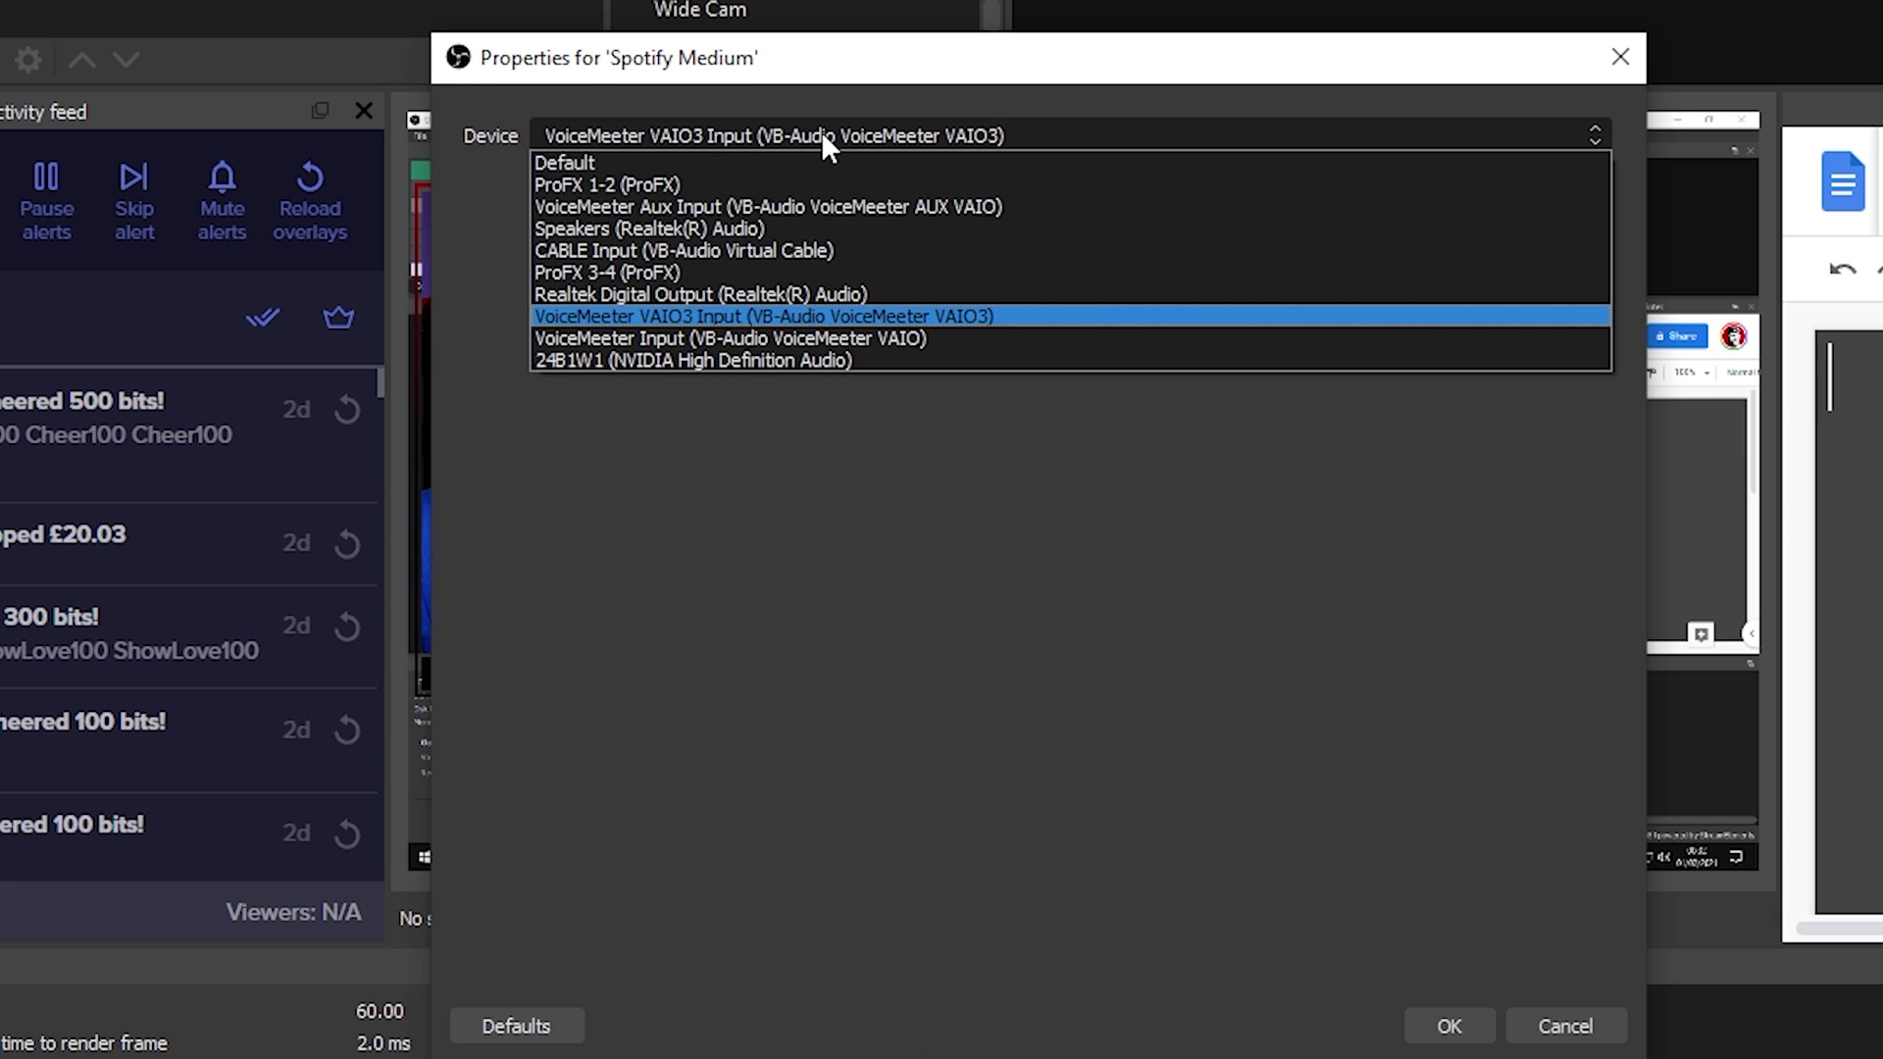
{"action": "left_click", "coordinate": [928, 312]}
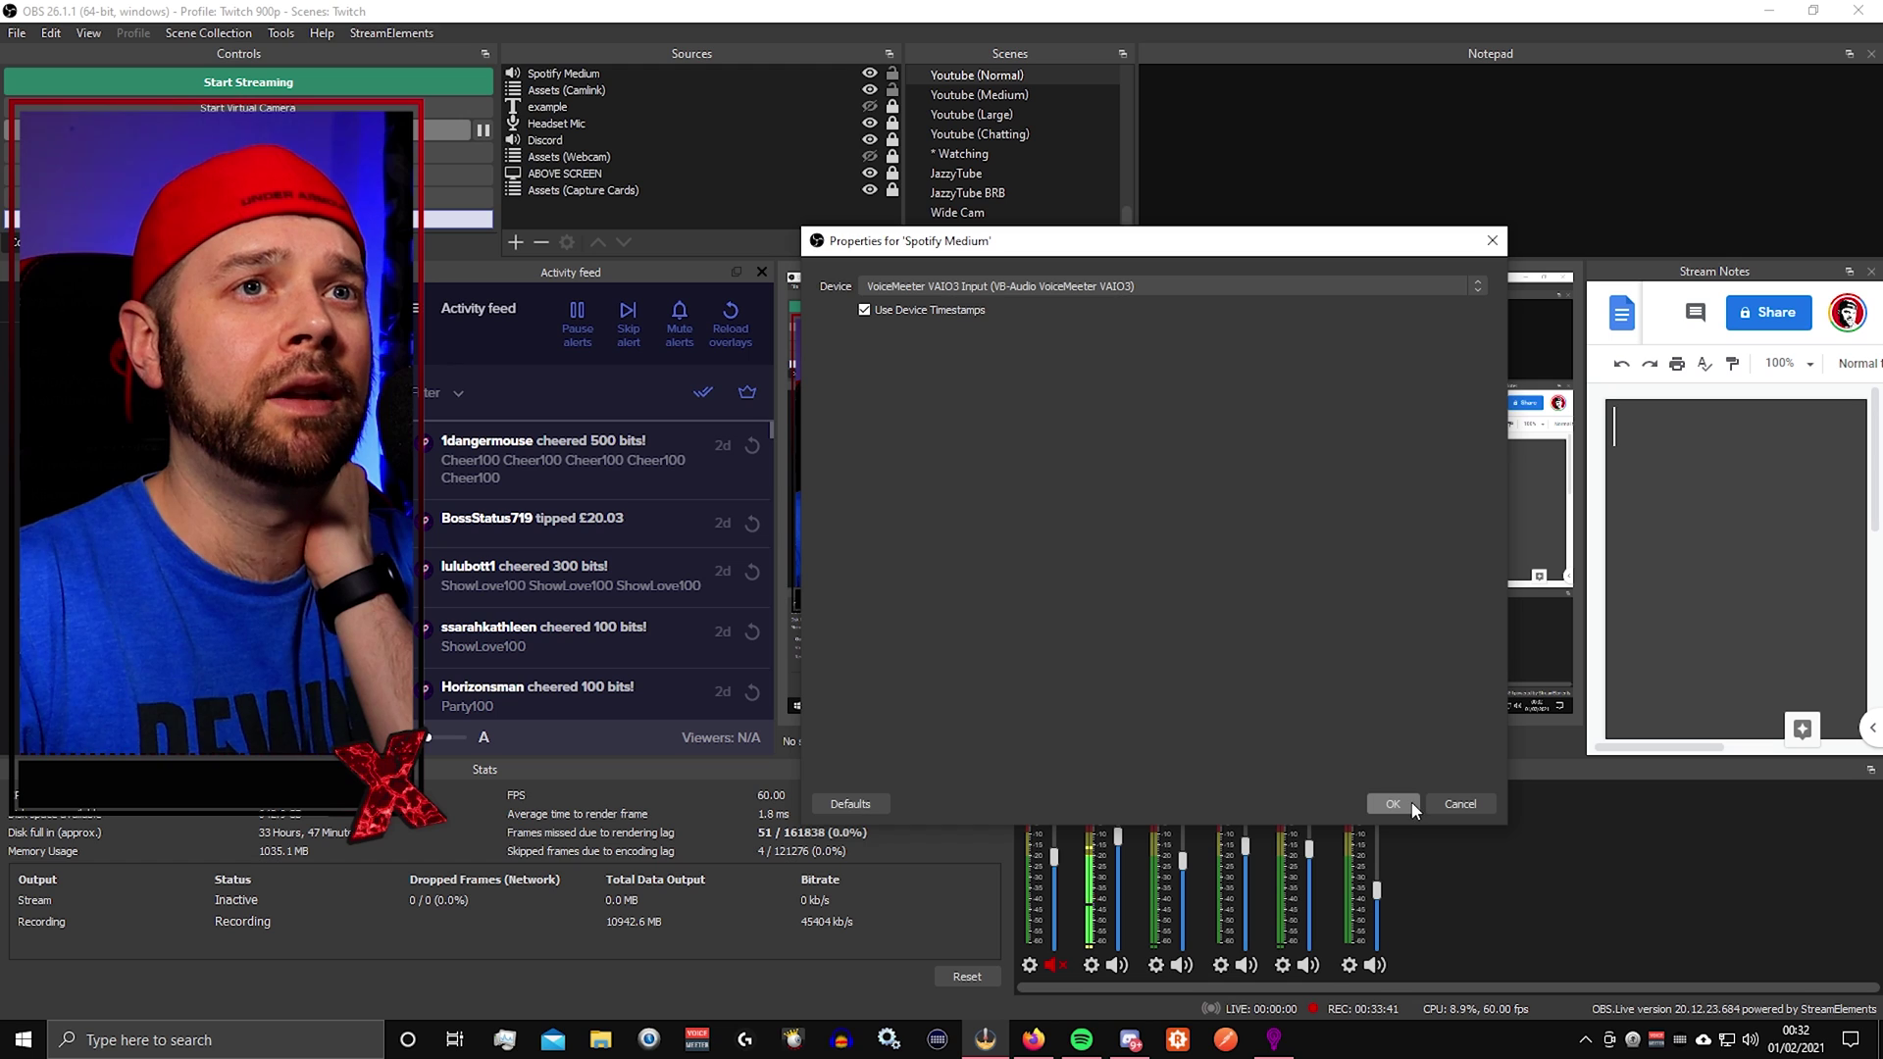
- Apply VoiceMeeter VAIO3 Input as the device and close the 'Spotify Medium' properties
{"action": "left_click", "coordinate": [1450, 1025]}
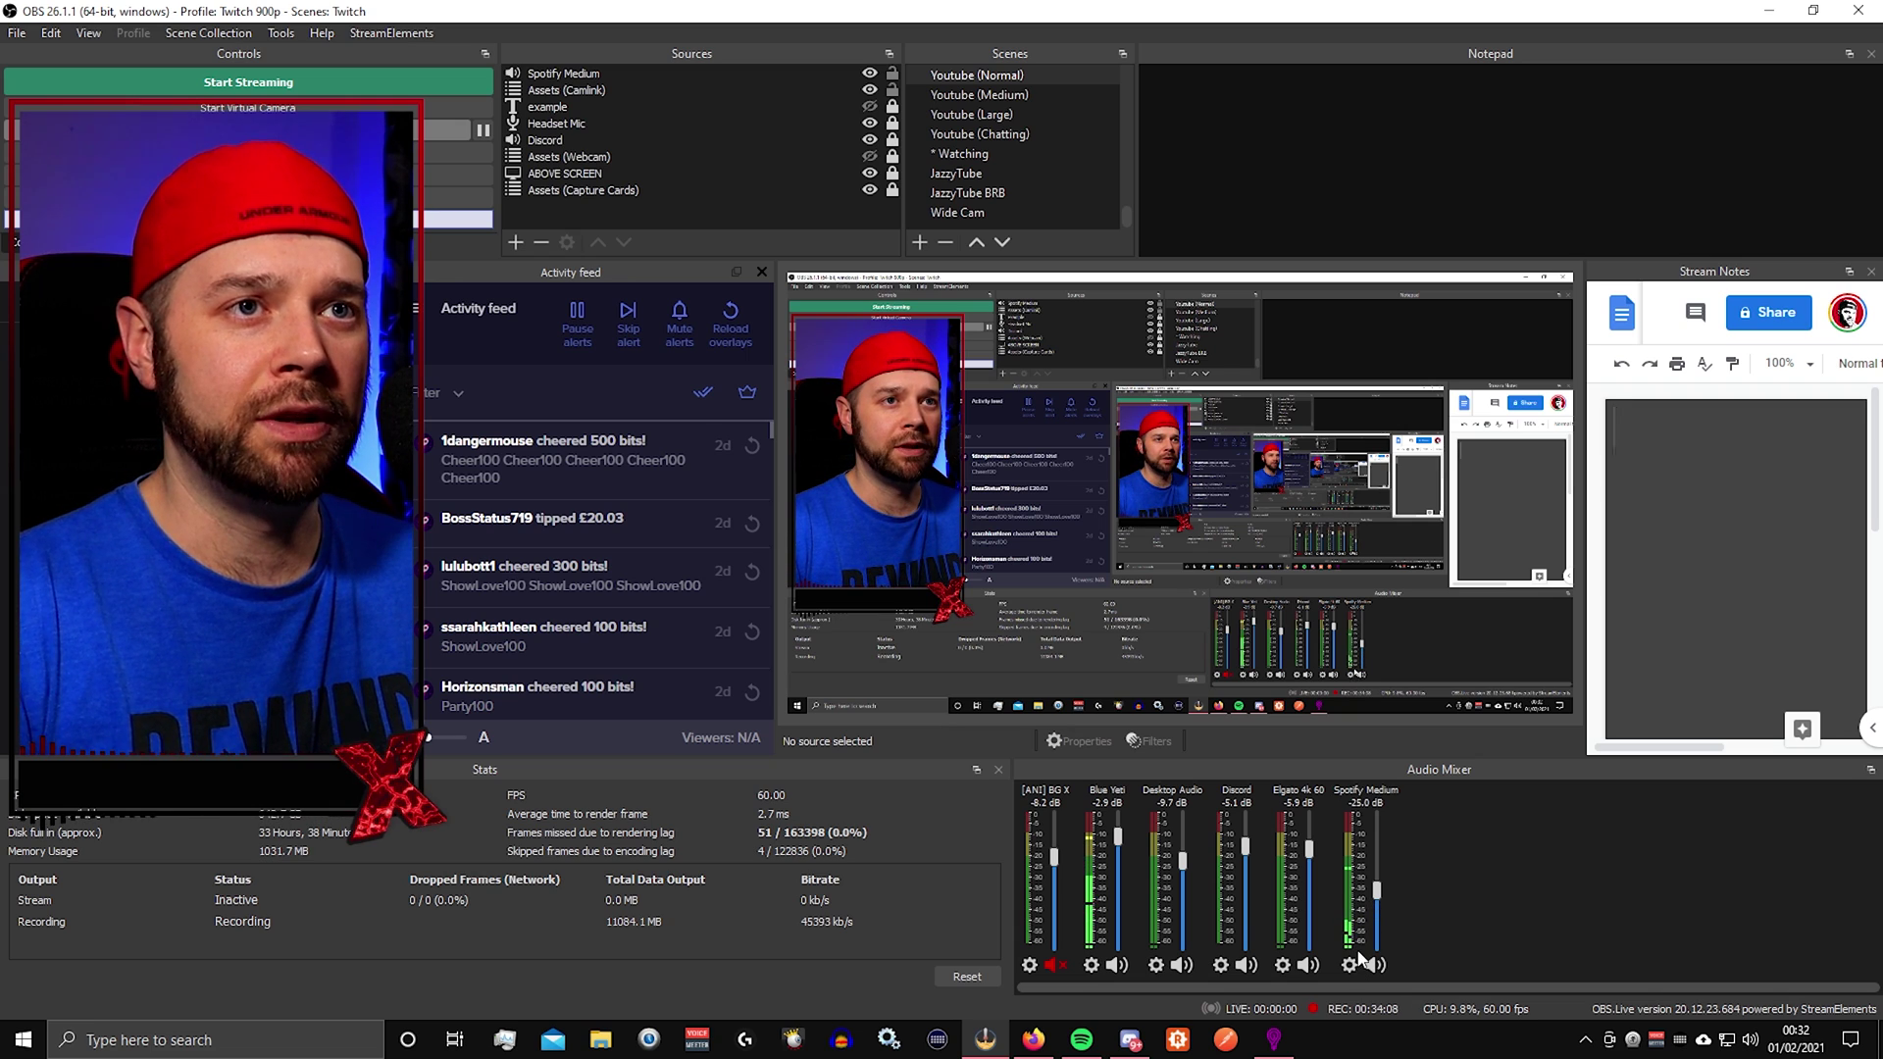
- Open Spotify Medium's Filters window from its Audio Mixer gear and move it right
{"action": "left_click", "coordinate": [1350, 965]}
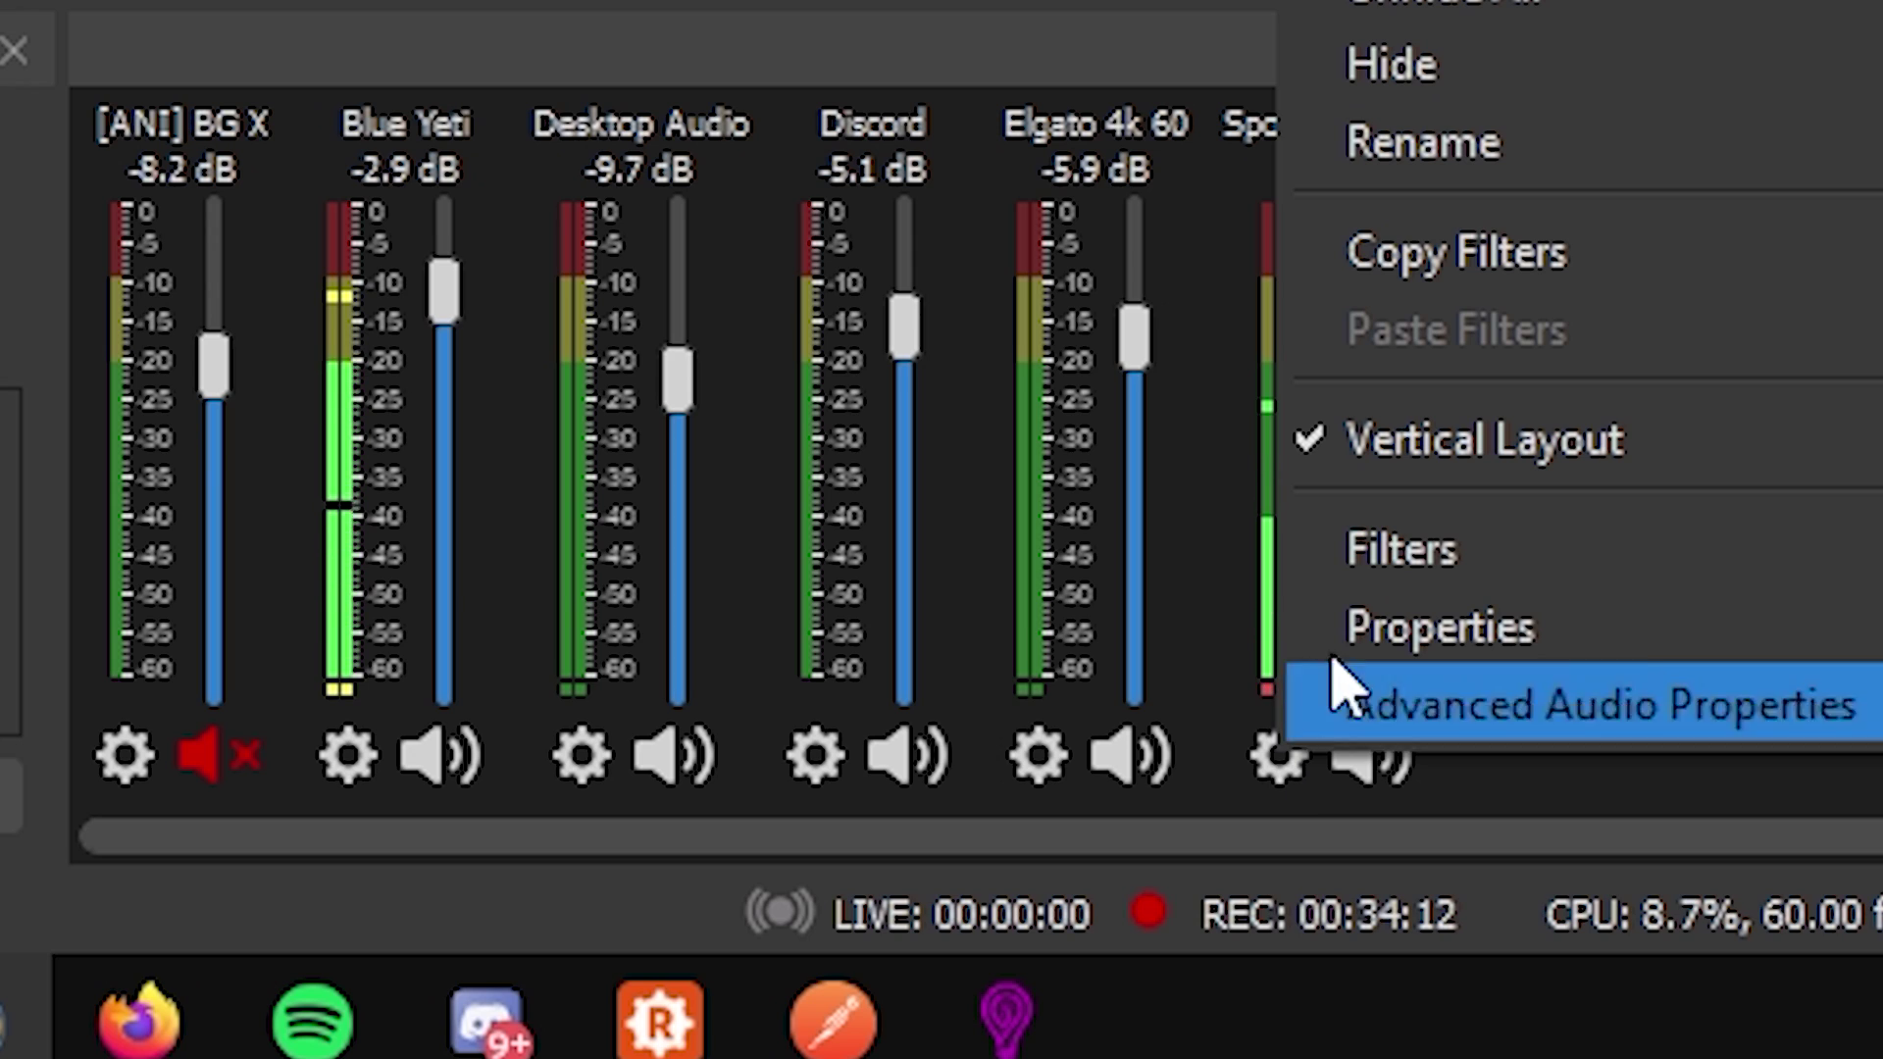
{"action": "left_click", "coordinate": [1412, 561]}
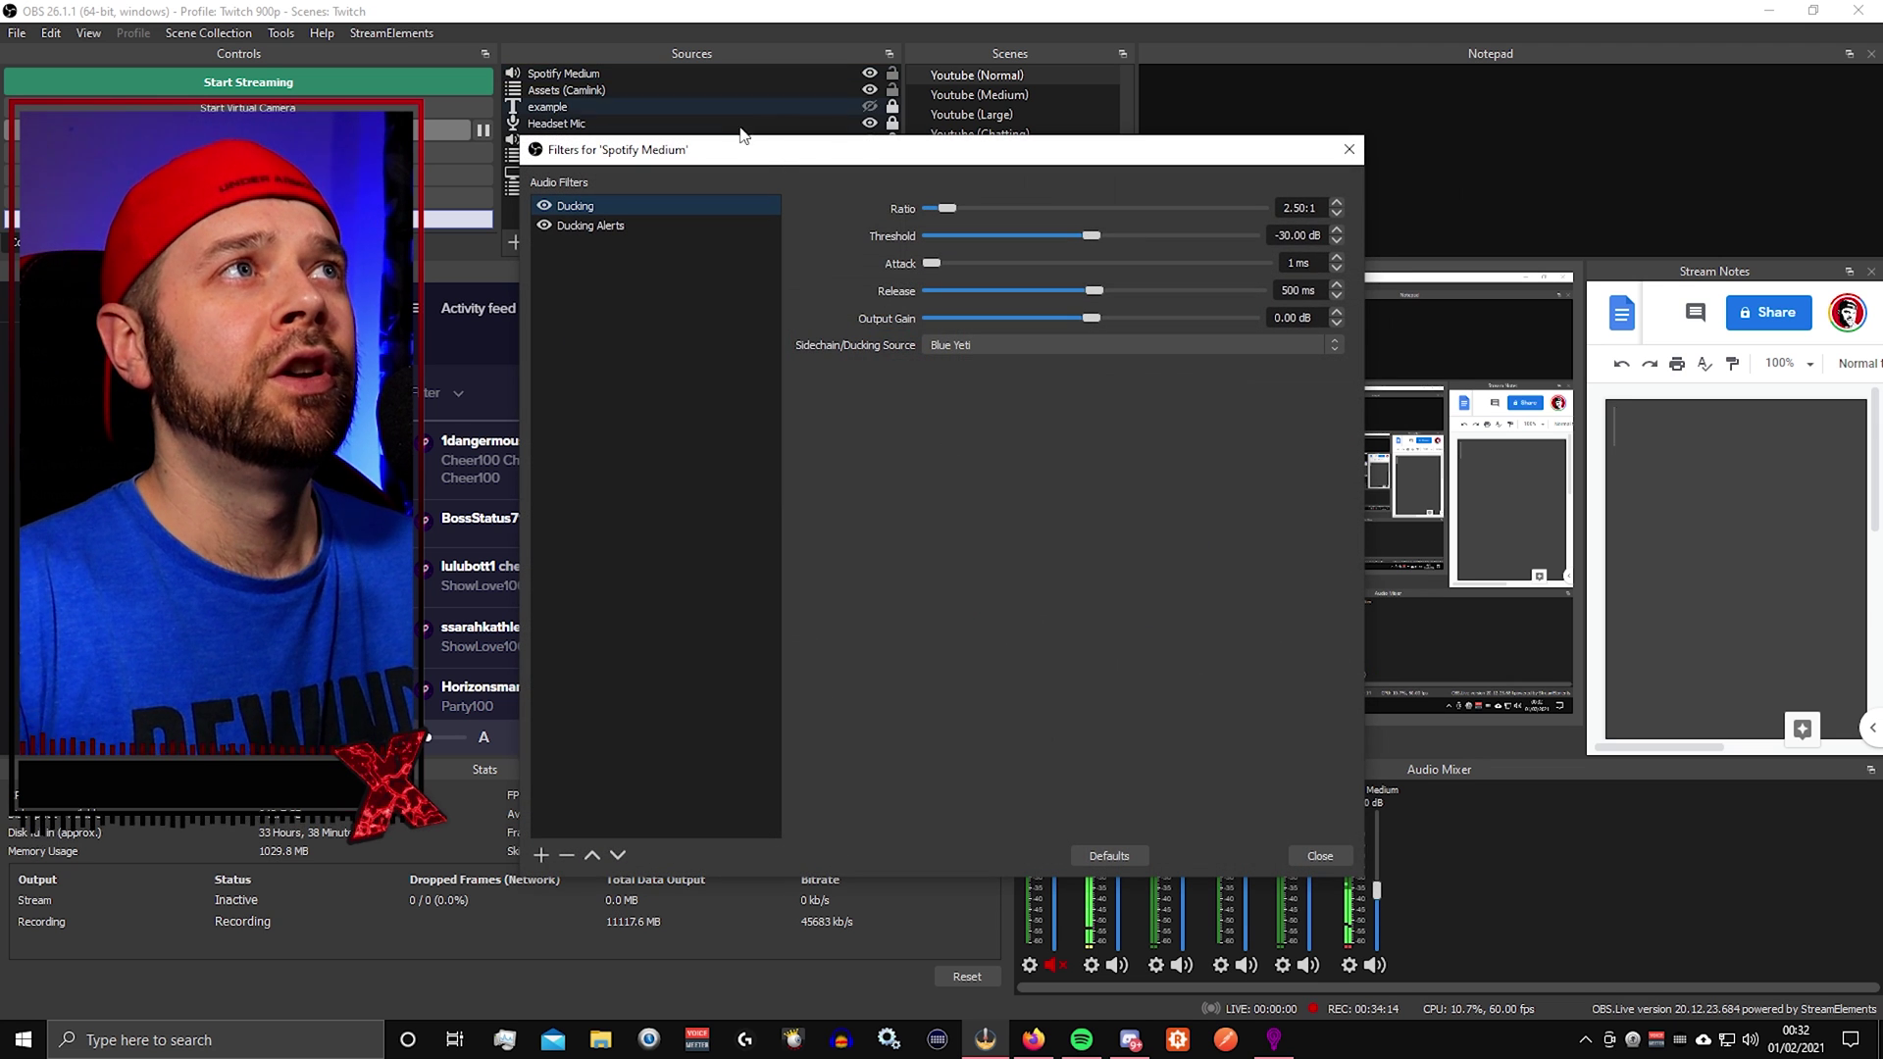
{"action": "left_click_drag", "start_coordinate": [786, 149], "coordinate": [1025, 146]}
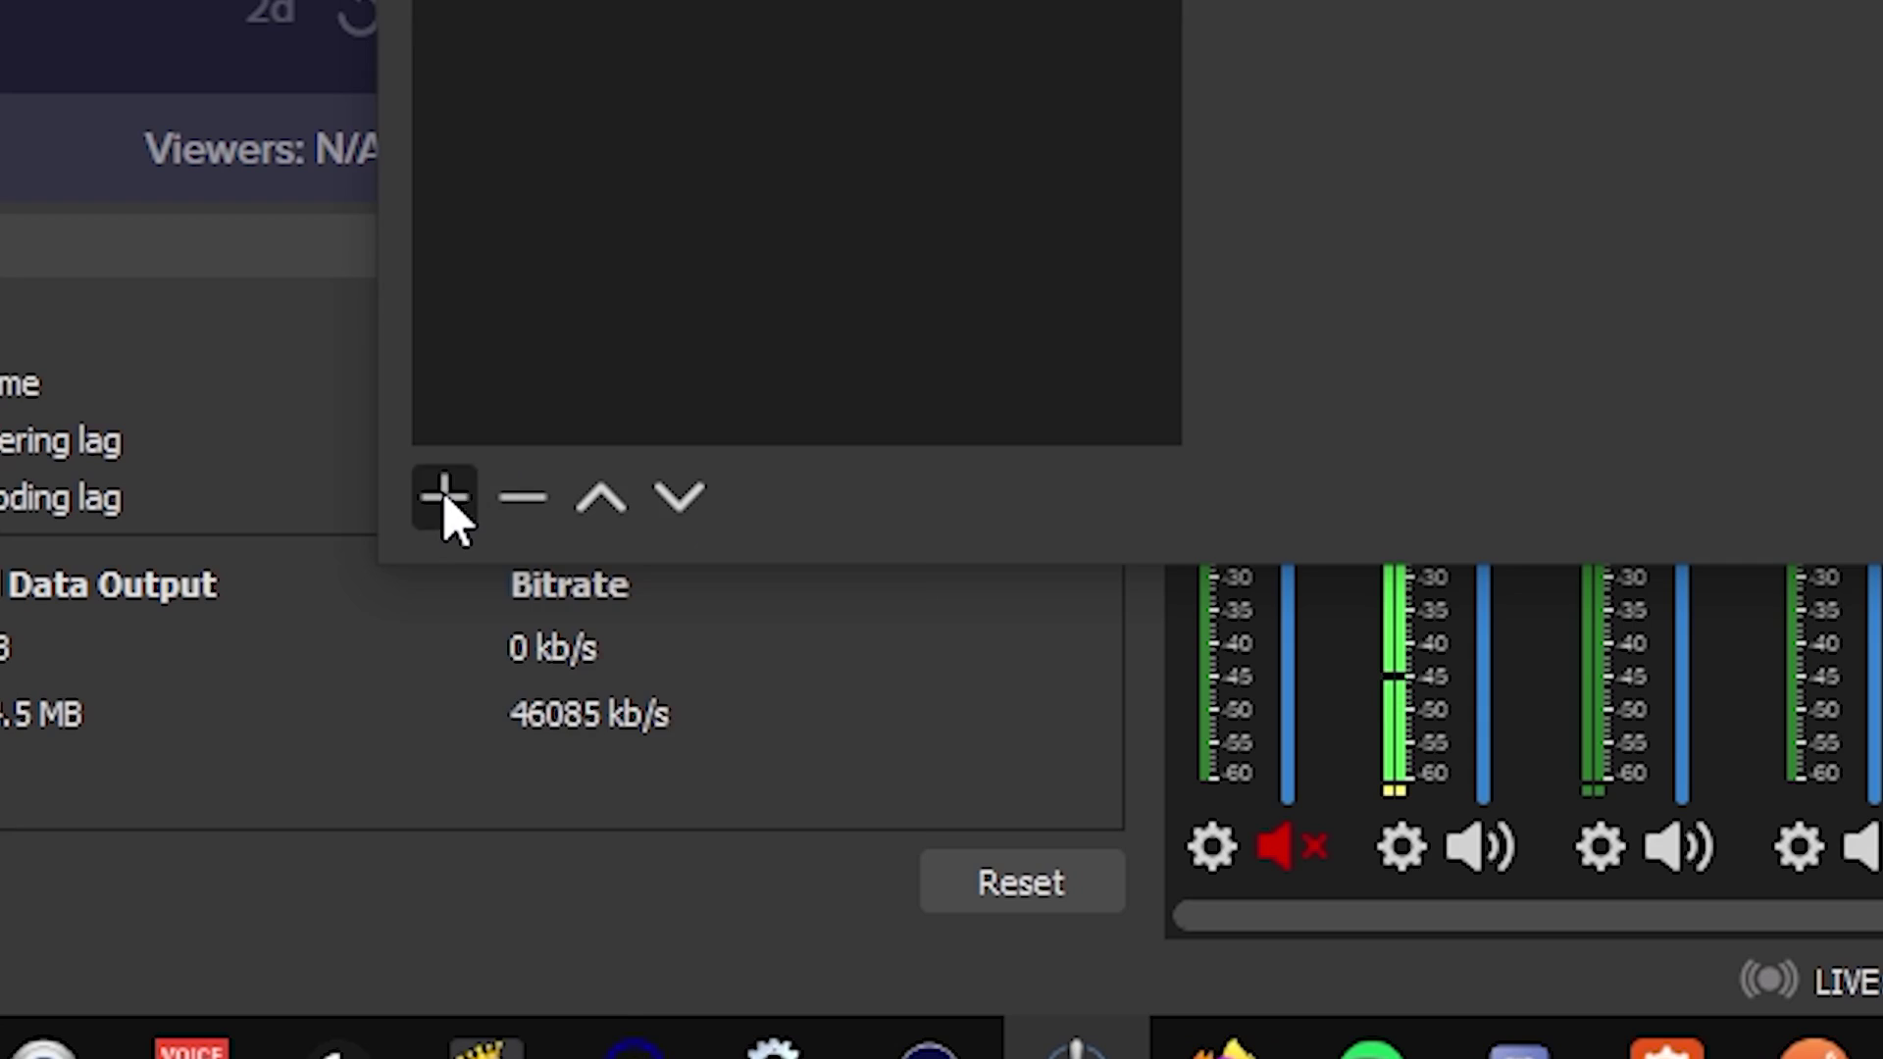
{"action": "left_click", "coordinate": [781, 853]}
{"action": "left_click", "coordinate": [838, 866]}
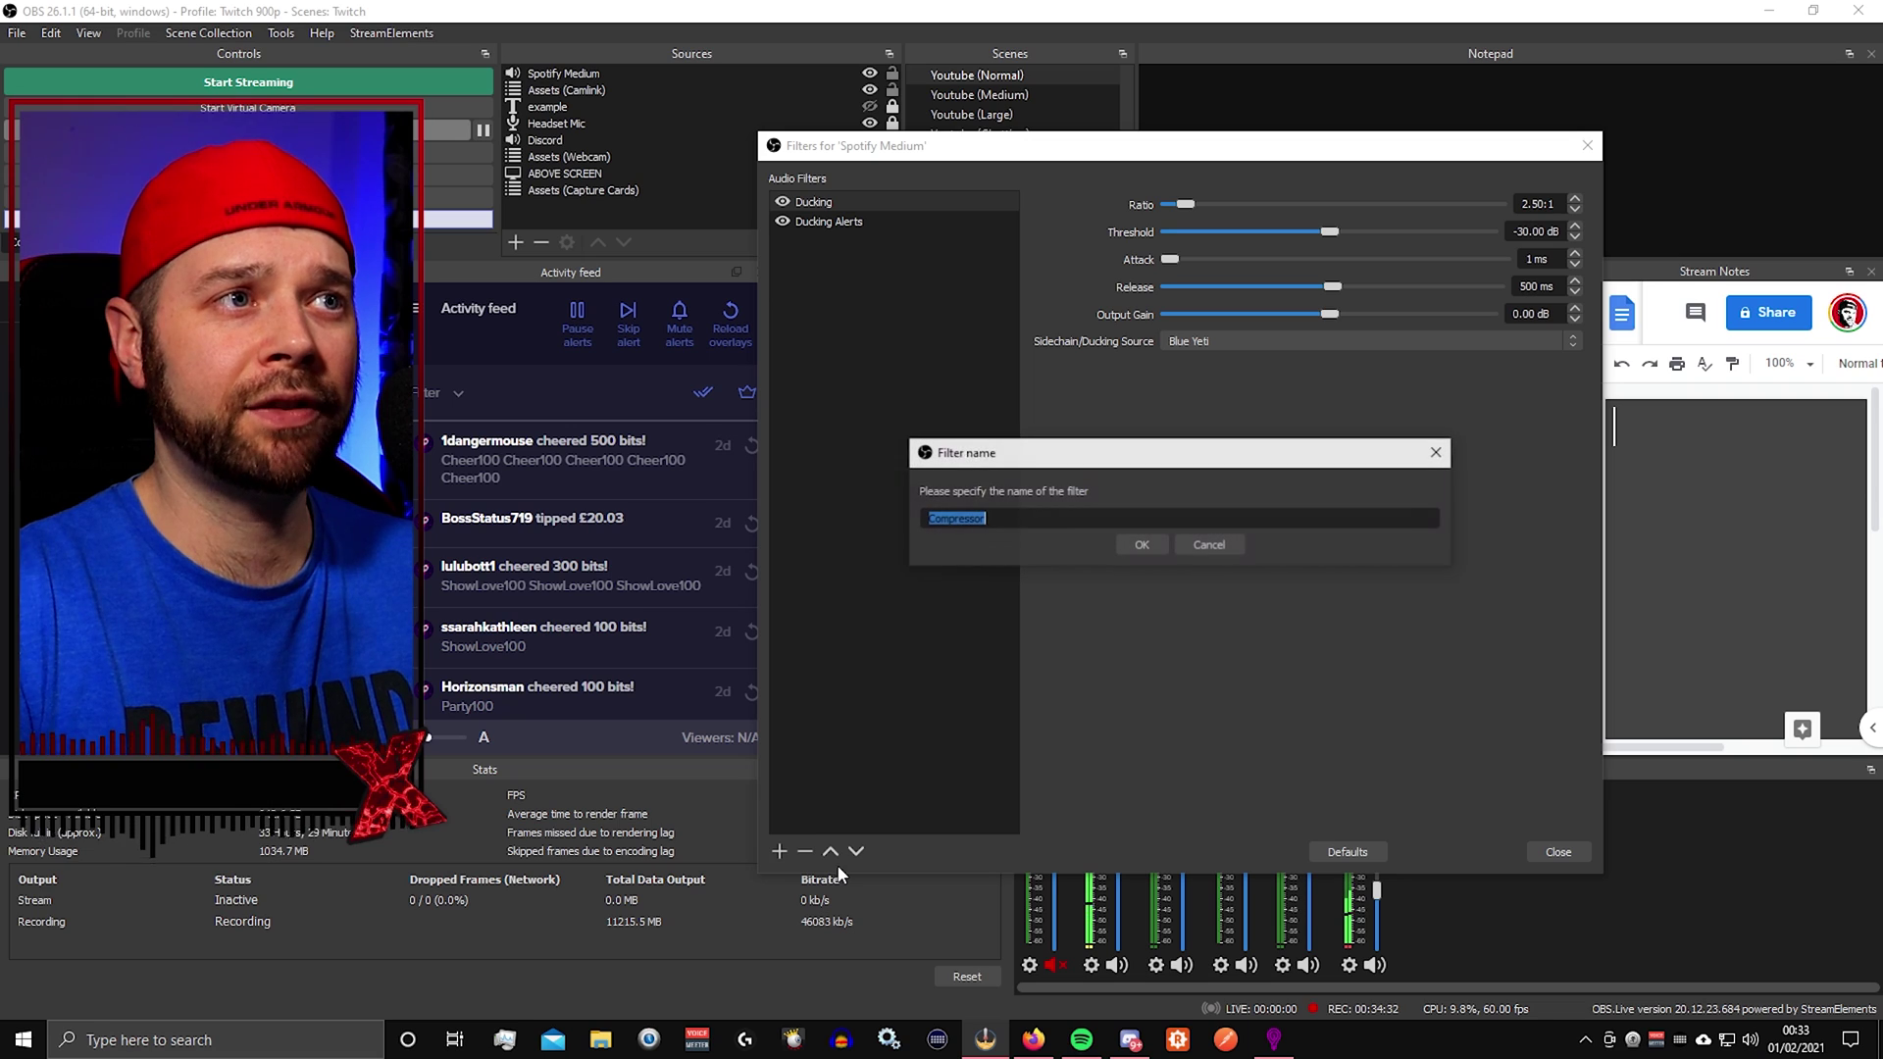
{"action": "left_click_drag", "start_coordinate": [1024, 526], "coordinate": [827, 513]}
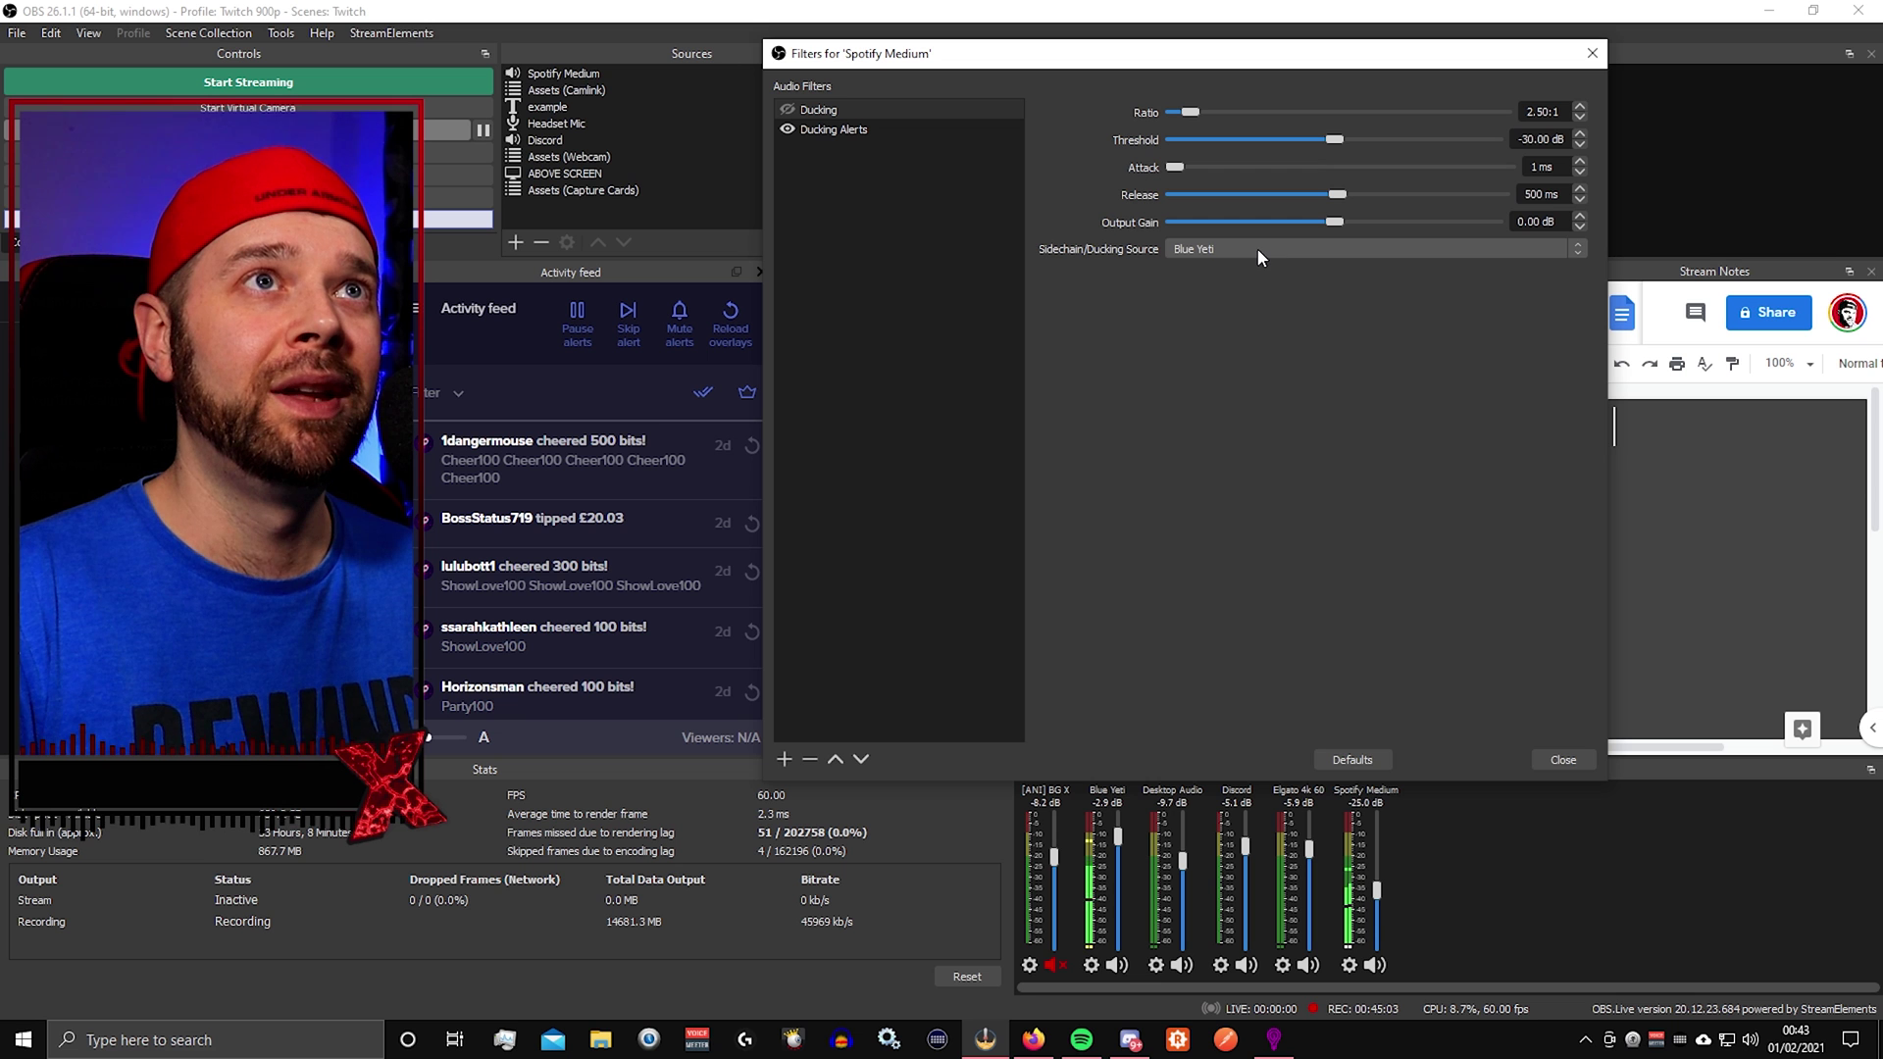
{"action": "left_click", "coordinate": [791, 677]}
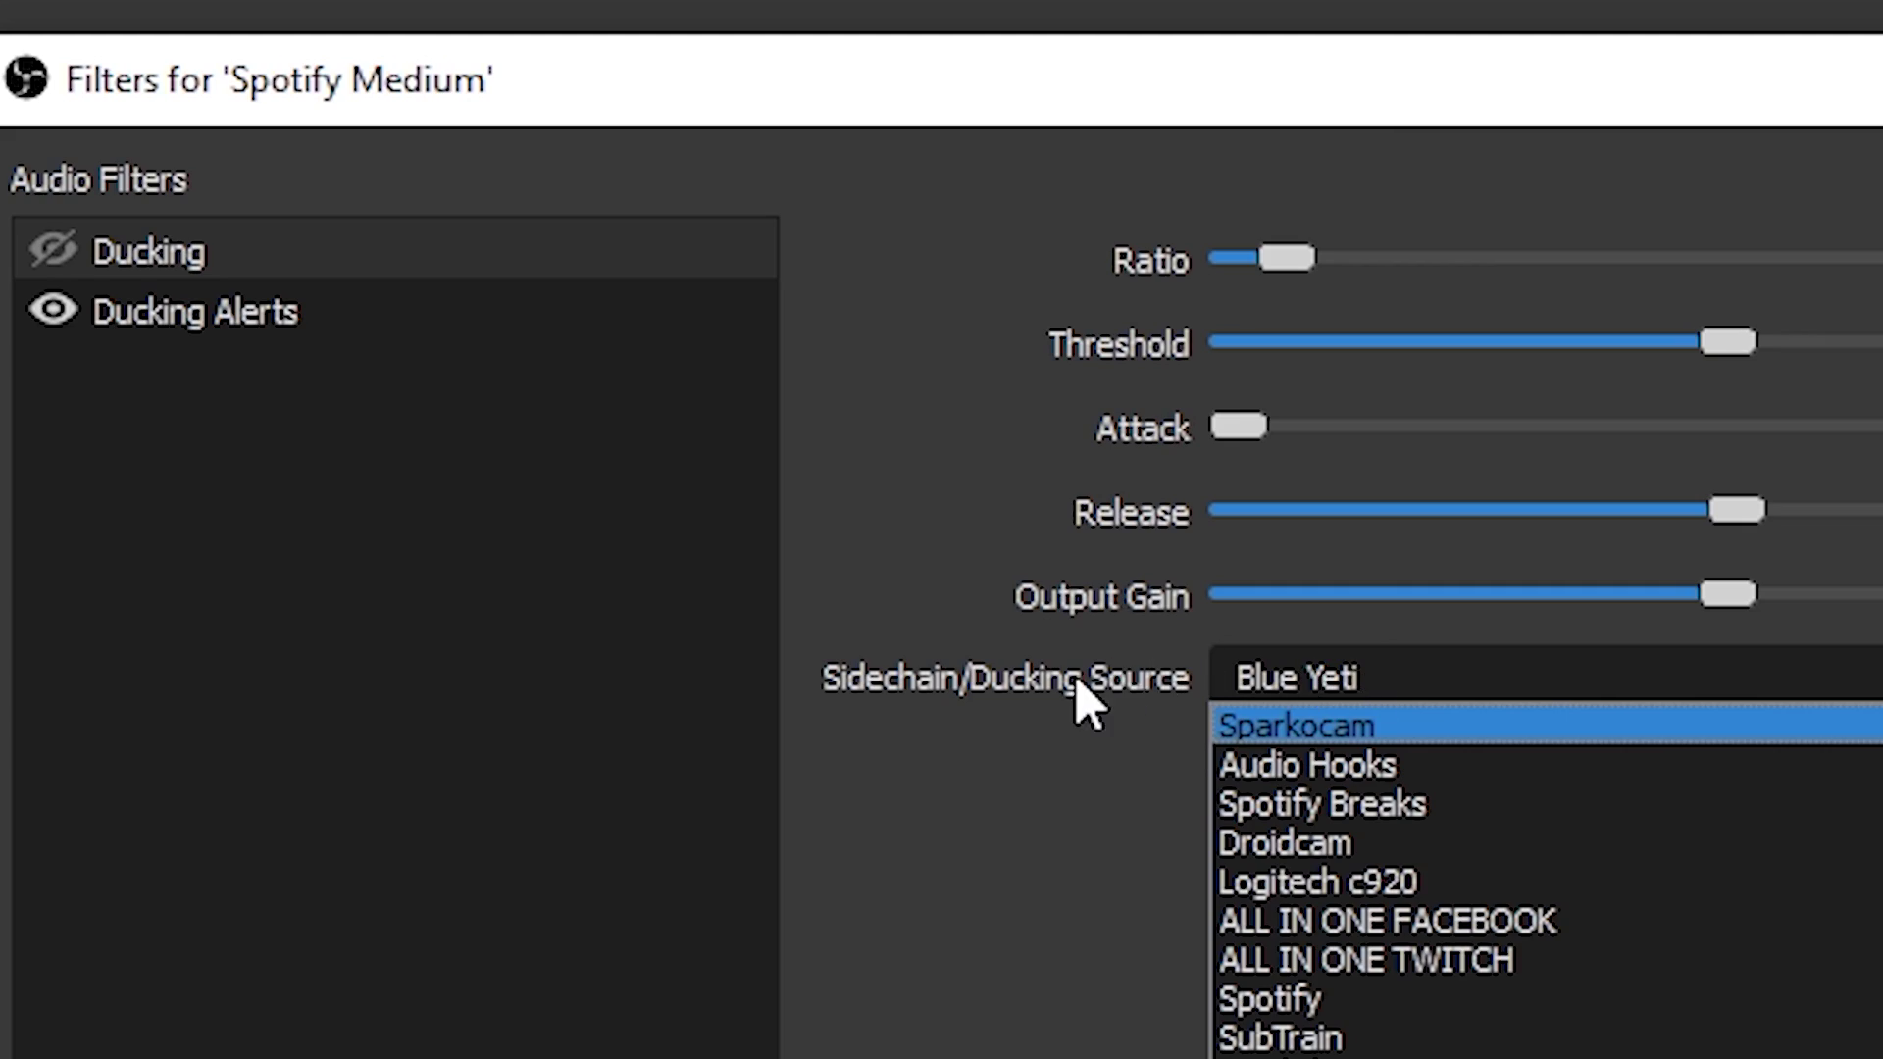
{"action": "left_click", "coordinate": [1081, 700]}
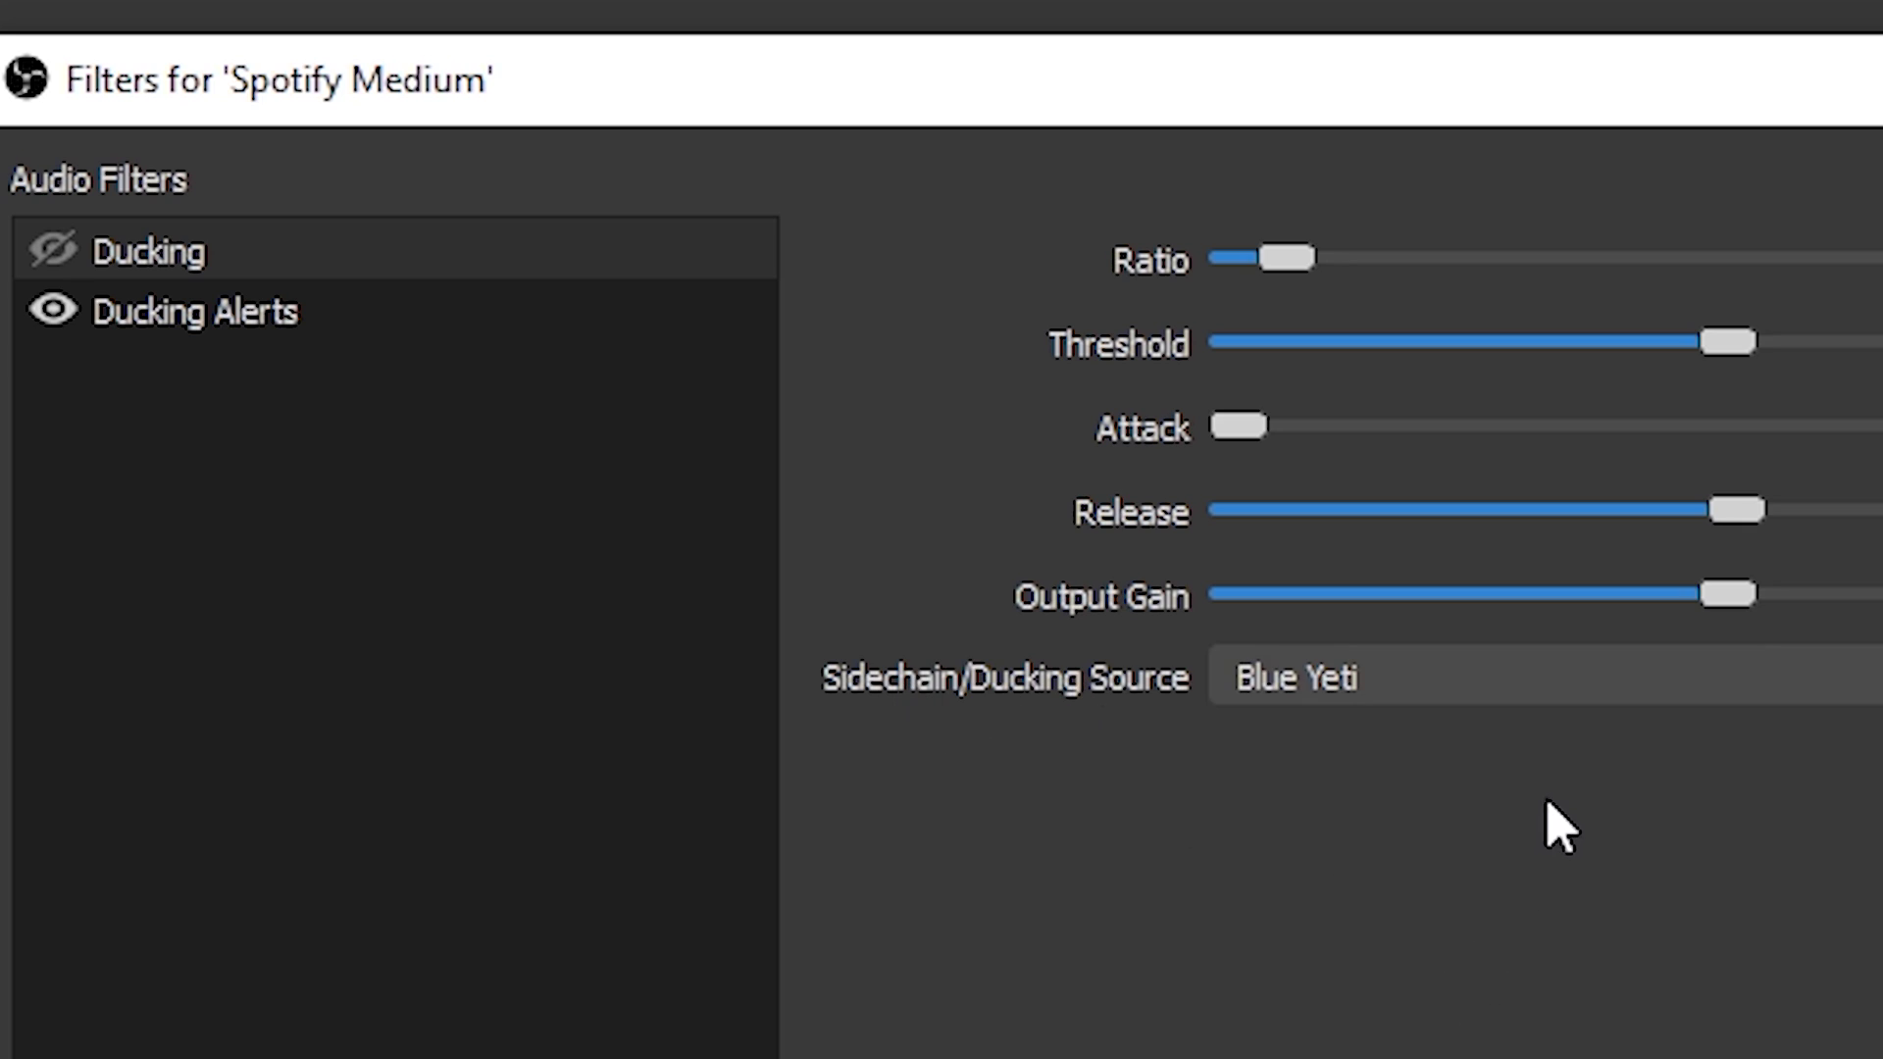
- Re-enable the Ducking filter on Spotify Medium
{"action": "left_click", "coordinate": [51, 253]}
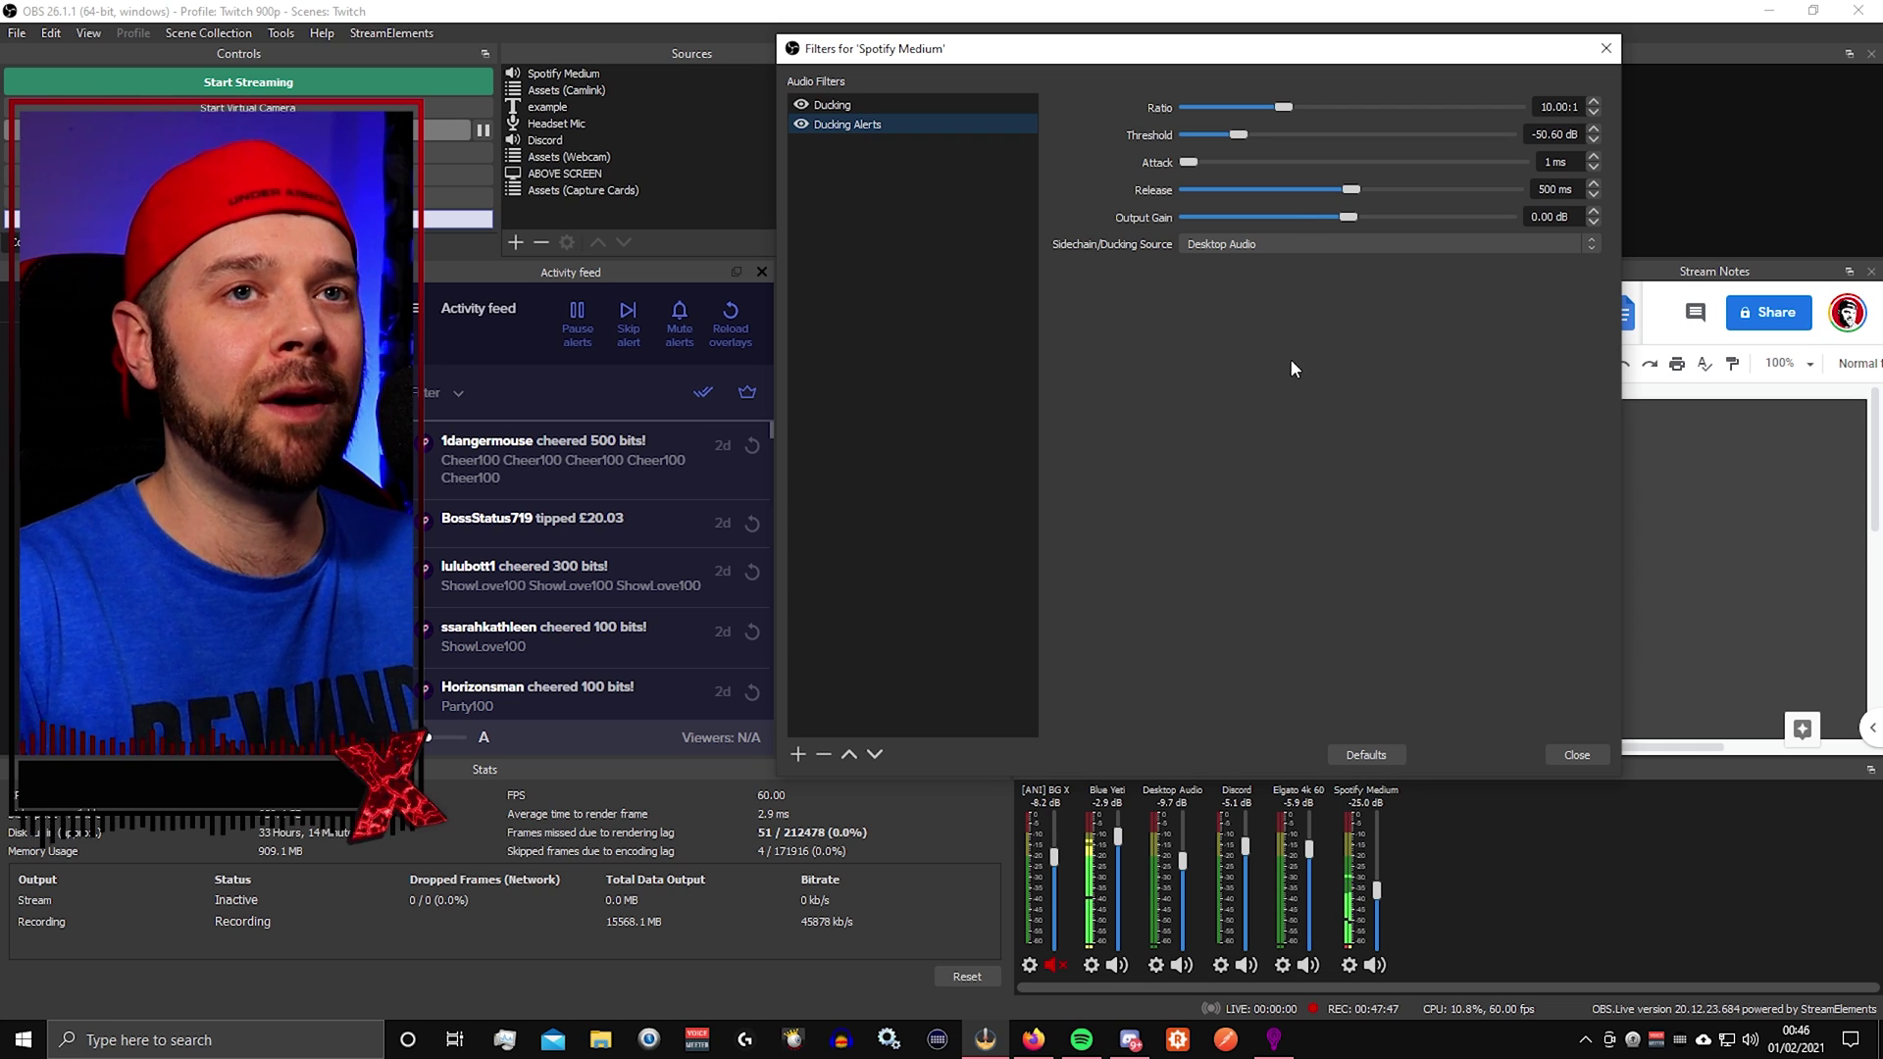
- Select the Ducking Alerts filter and set its threshold to -50.60 dB
{"action": "left_click", "coordinate": [798, 753]}
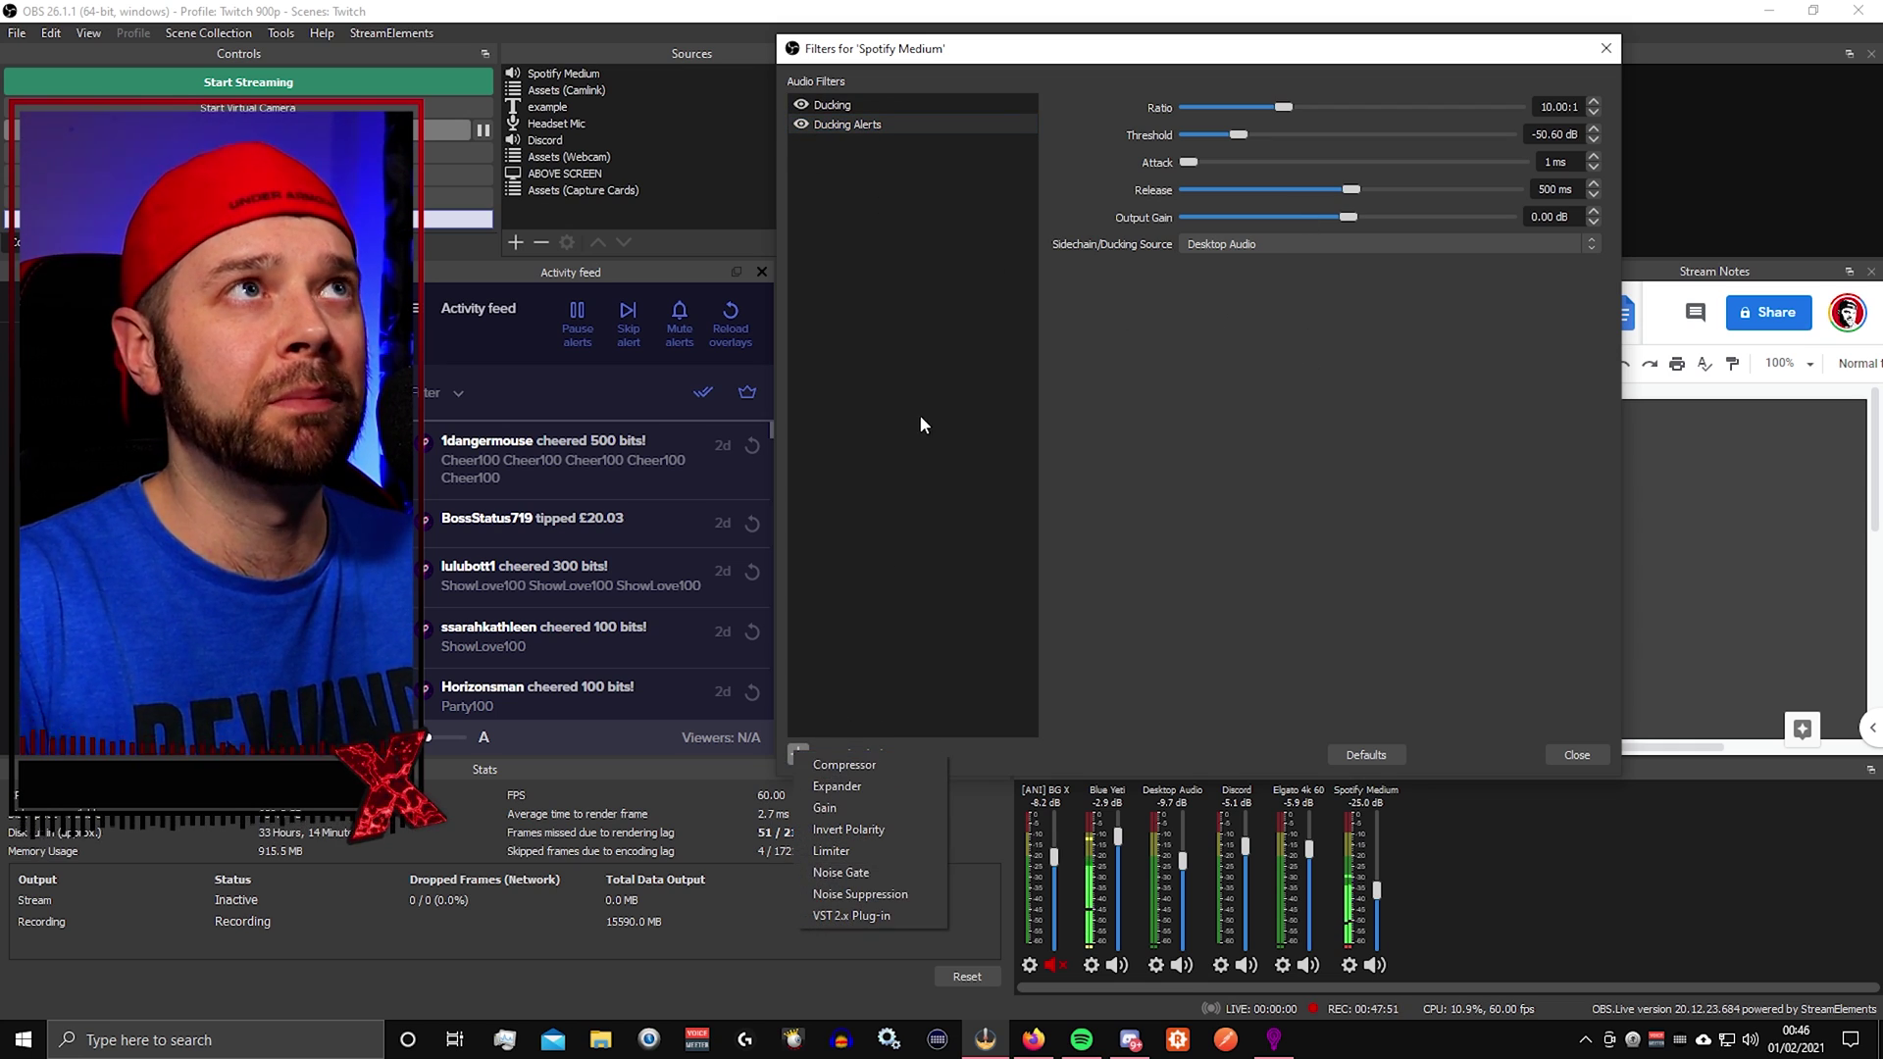
{"action": "left_click", "coordinate": [998, 253]}
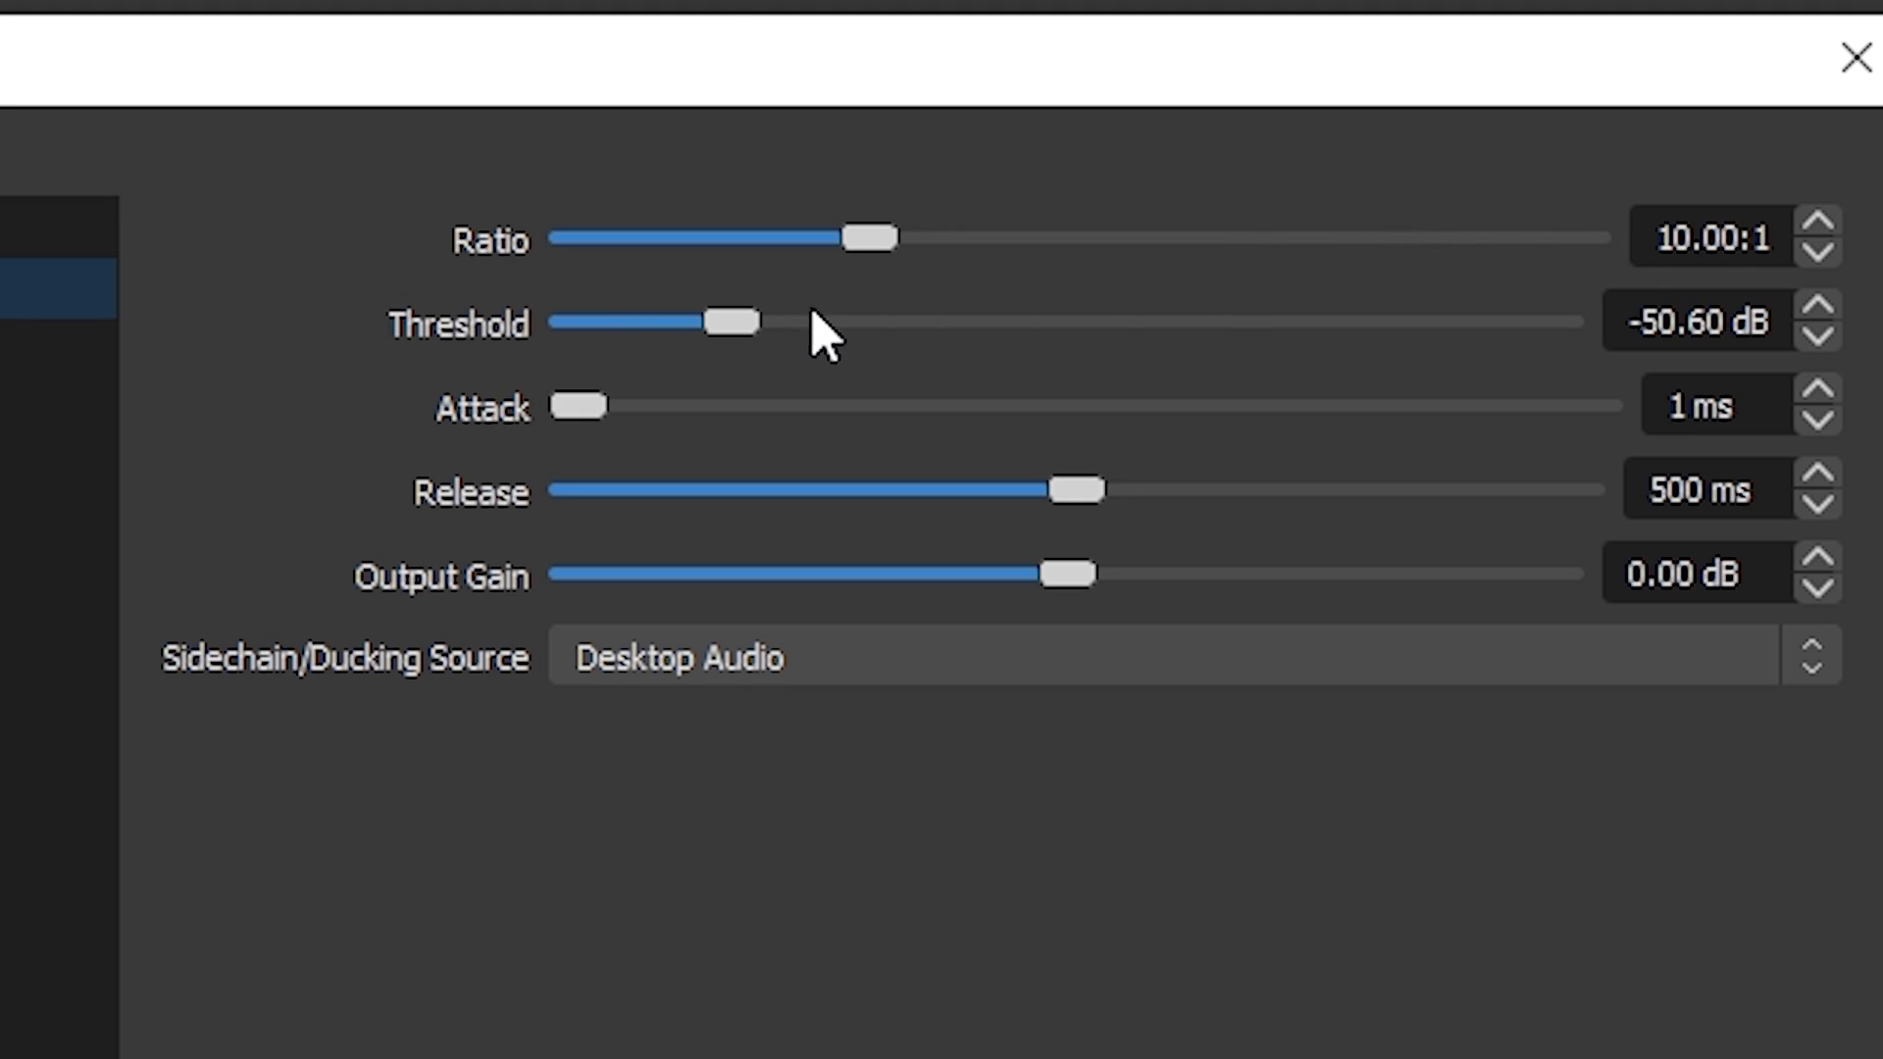
{"action": "scroll", "coordinate": [1666, 323], "scroll_direction": "down", "scroll_amount": 1}
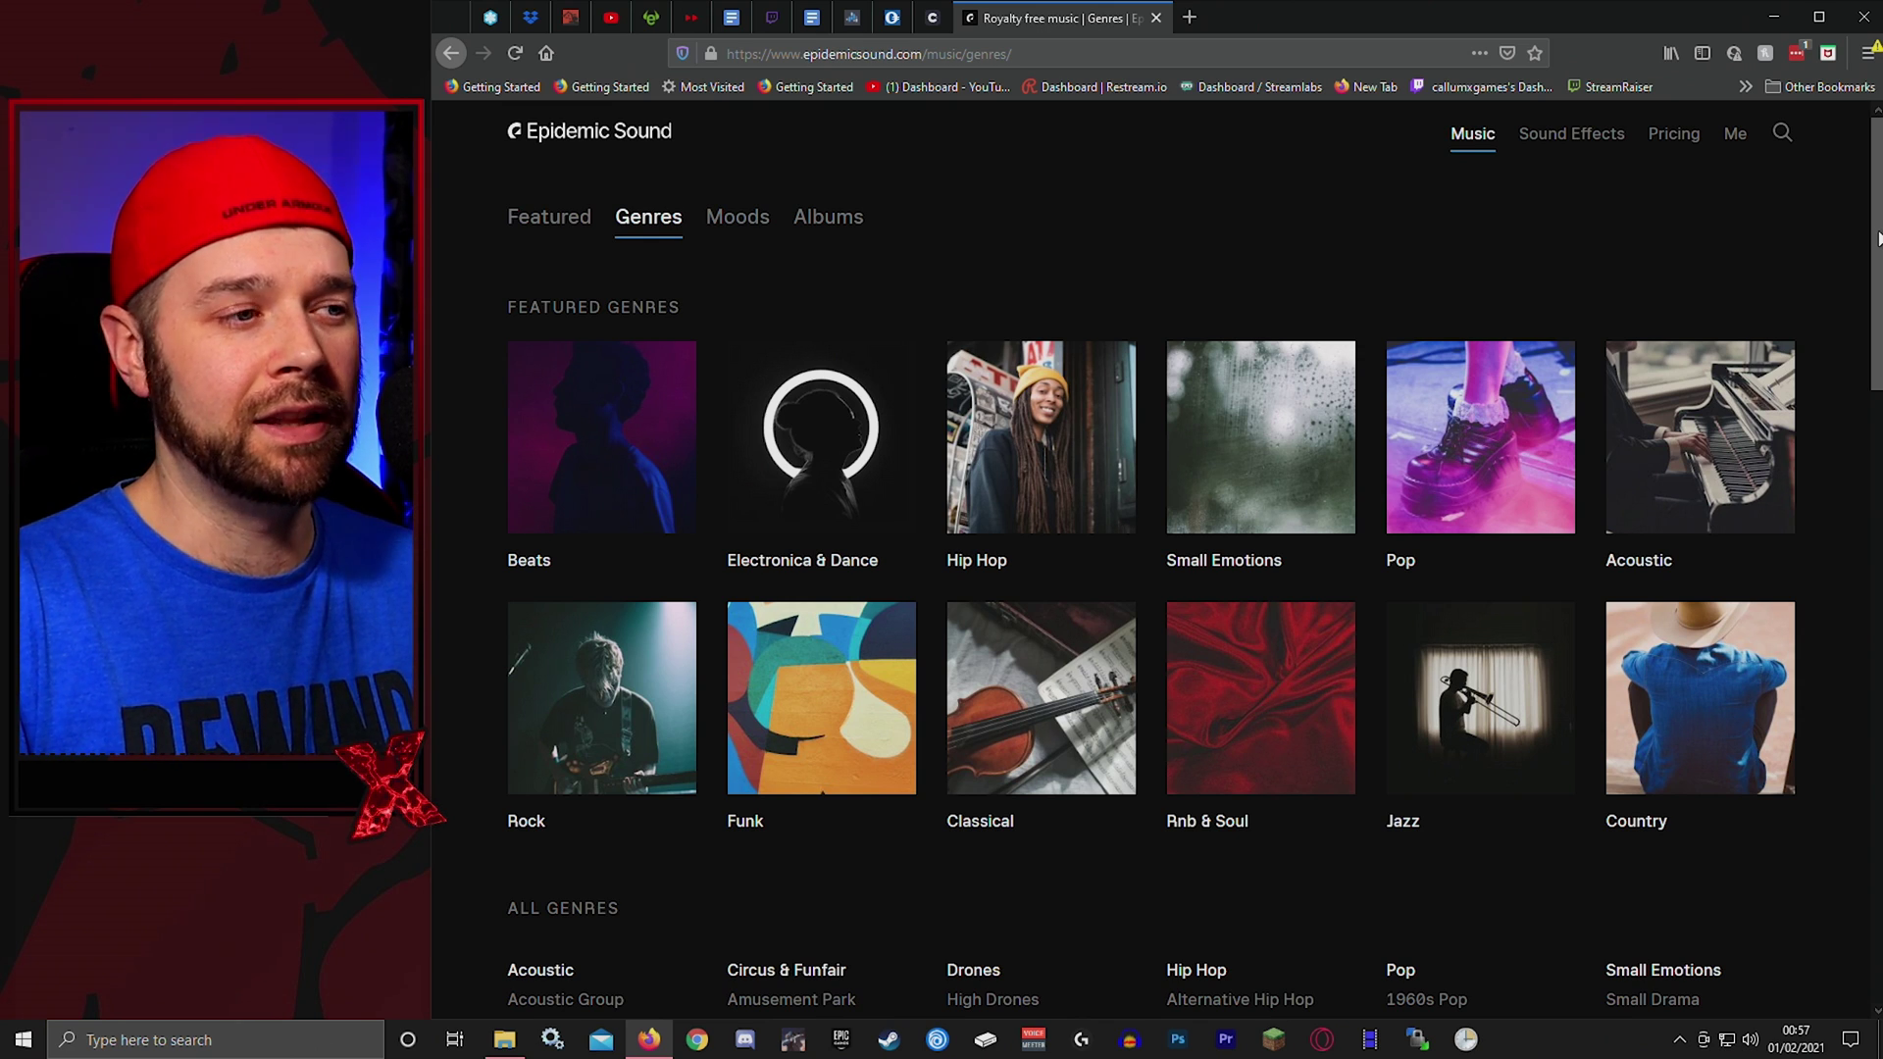
- Scroll the Epidemic Sound Genres page down toward the All Genres list
{"action": "left_click_drag", "start_coordinate": [1878, 238], "coordinate": [1879, 170]}
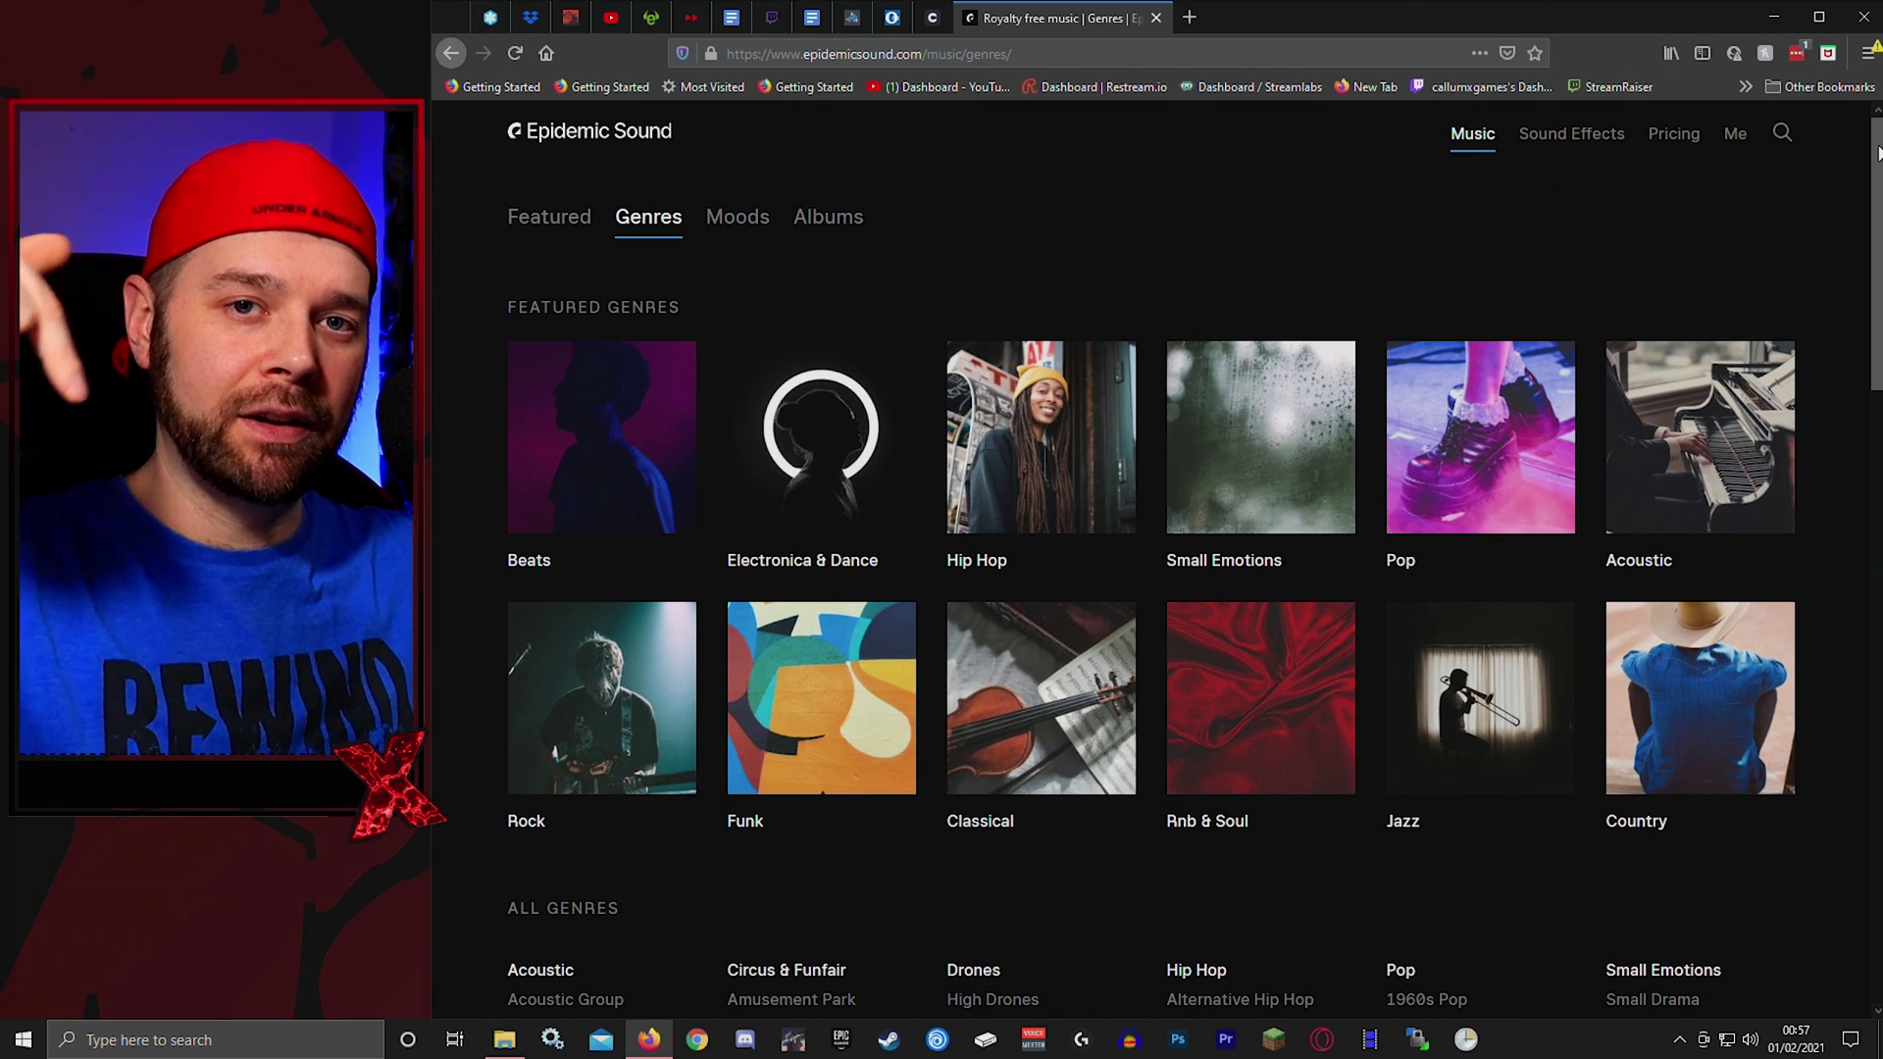